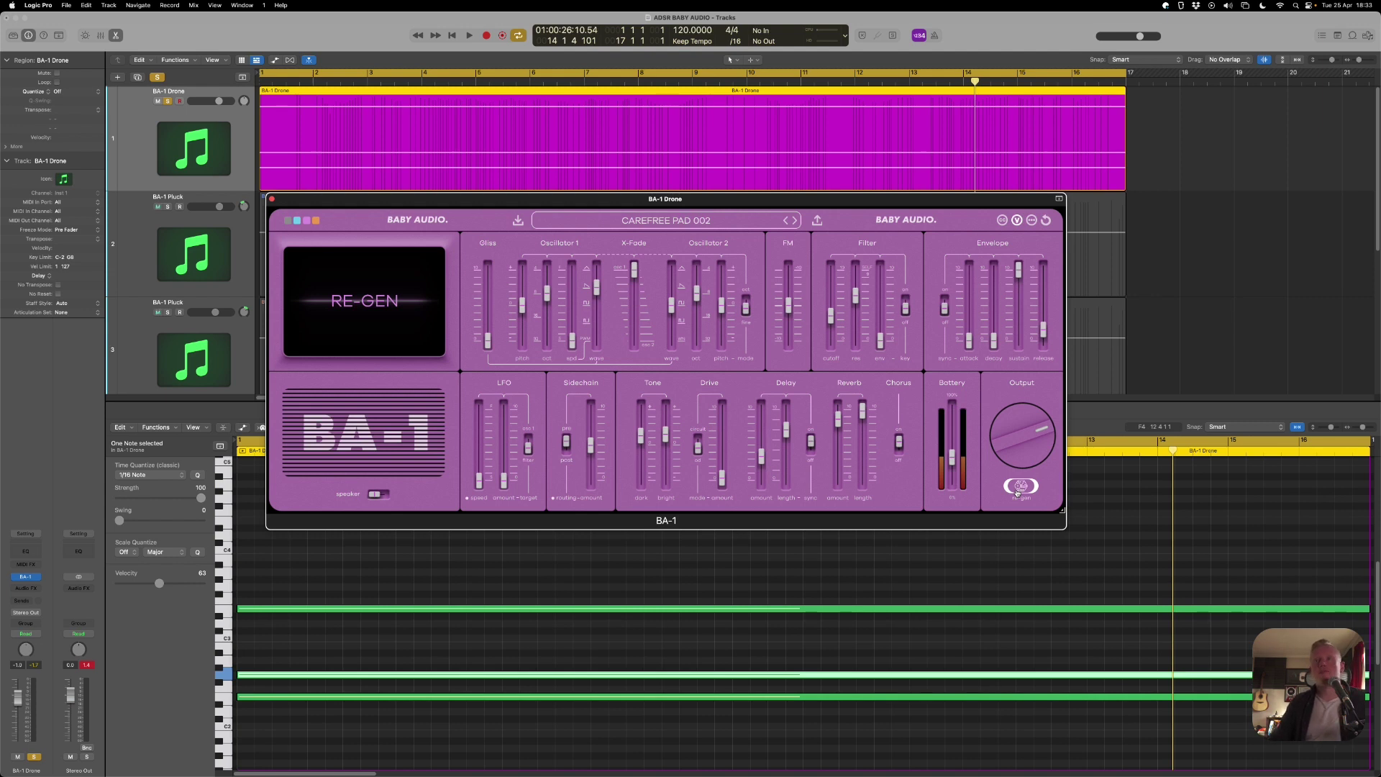
{"action": "left_click", "coordinate": [1020, 489]}
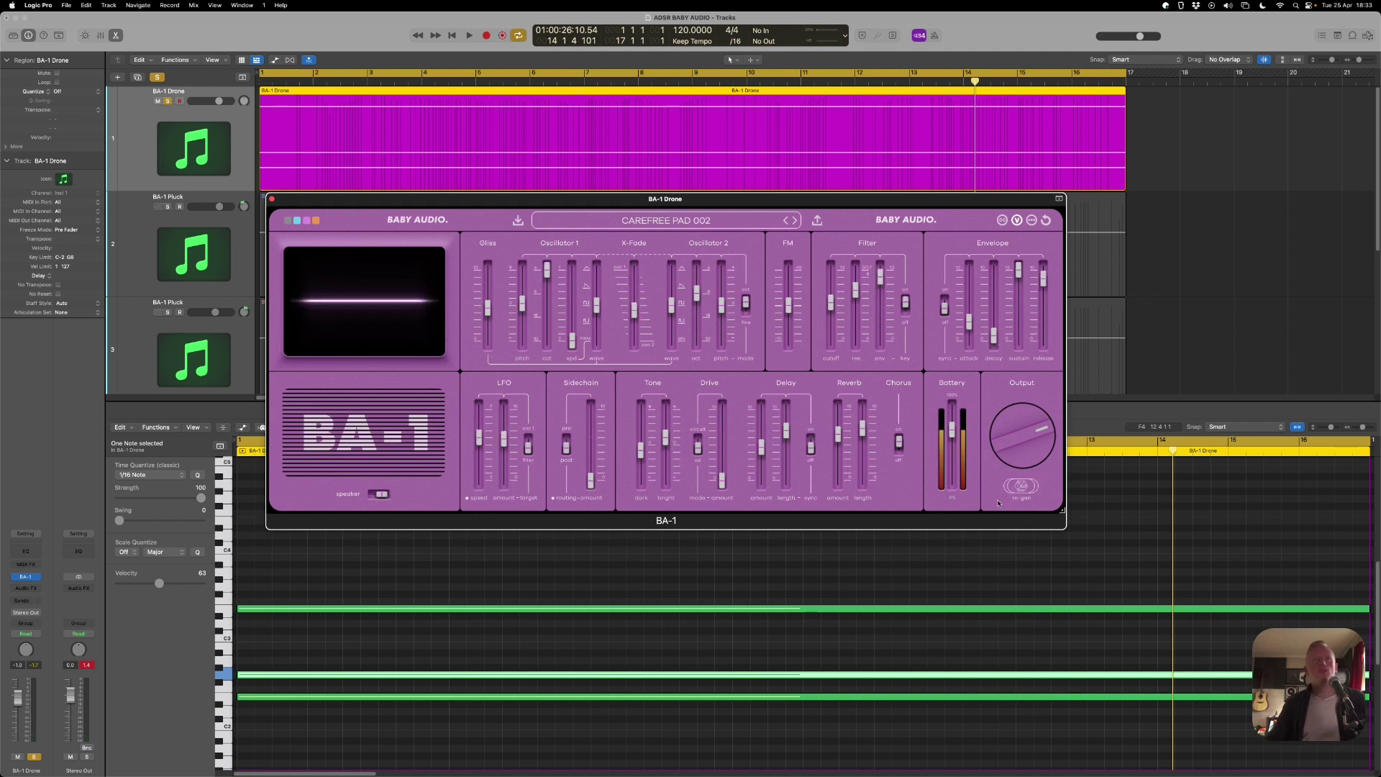
{"action": "scroll", "coordinate": [163, 371], "scroll_direction": "down", "scroll_amount": 5}
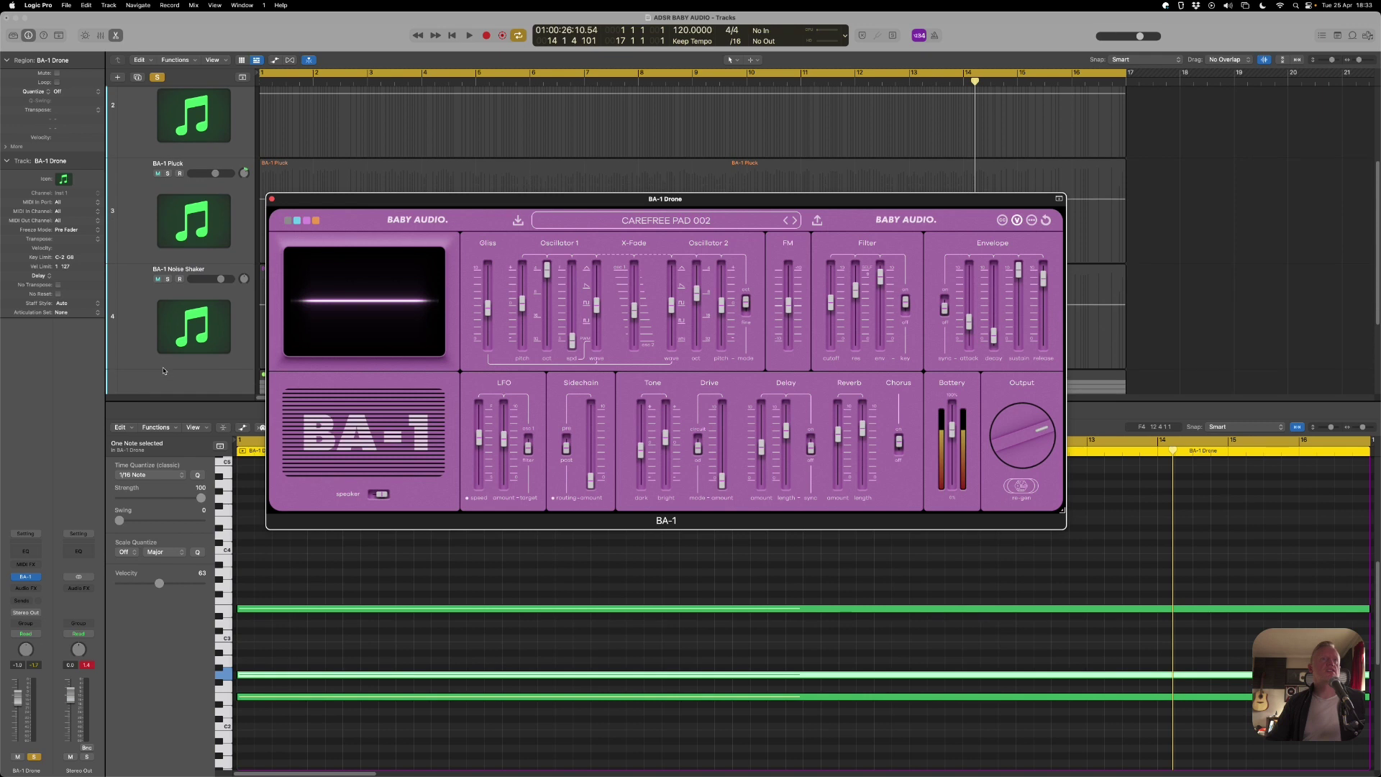
{"action": "scroll", "coordinate": [164, 370], "scroll_direction": "up", "scroll_amount": 5}
{"action": "key", "text": "Return"}
{"action": "key", "text": "space"}
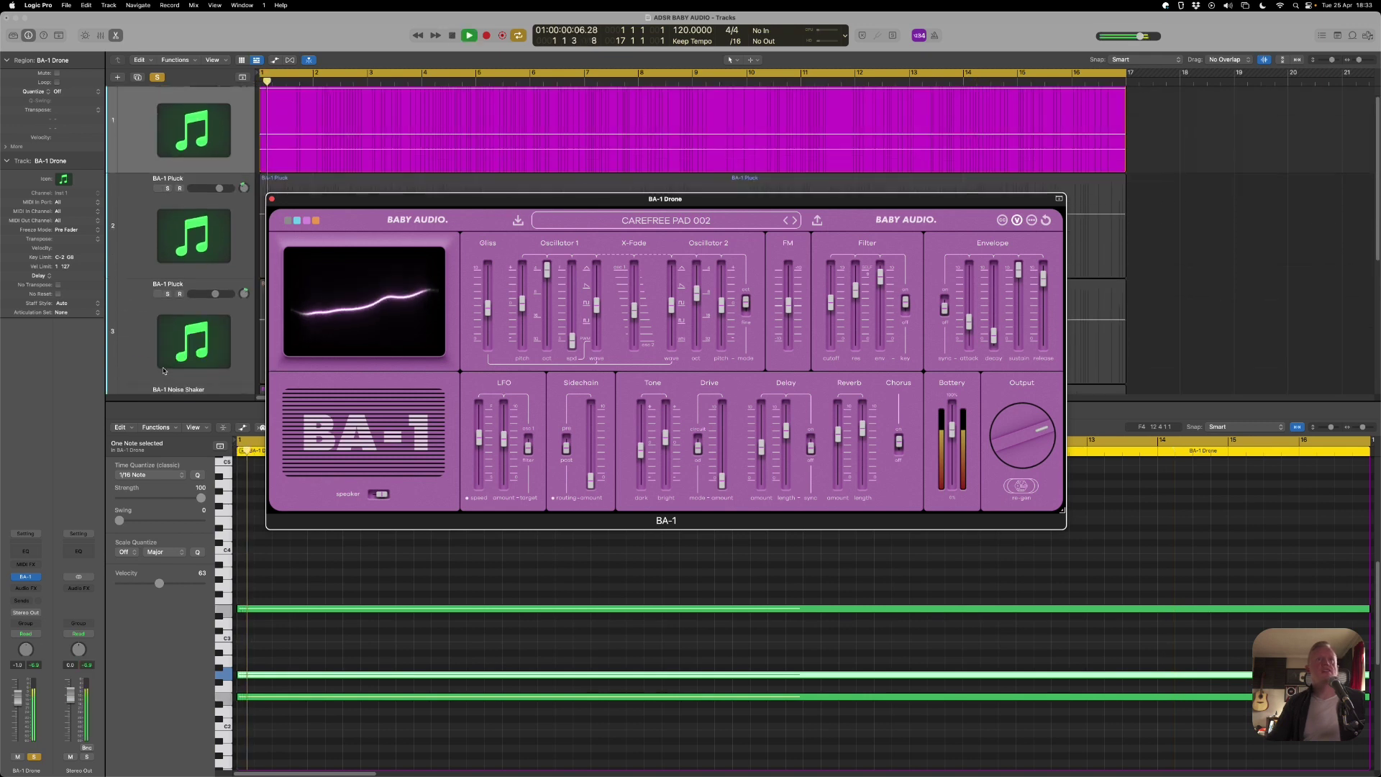
{"action": "key", "text": "space"}
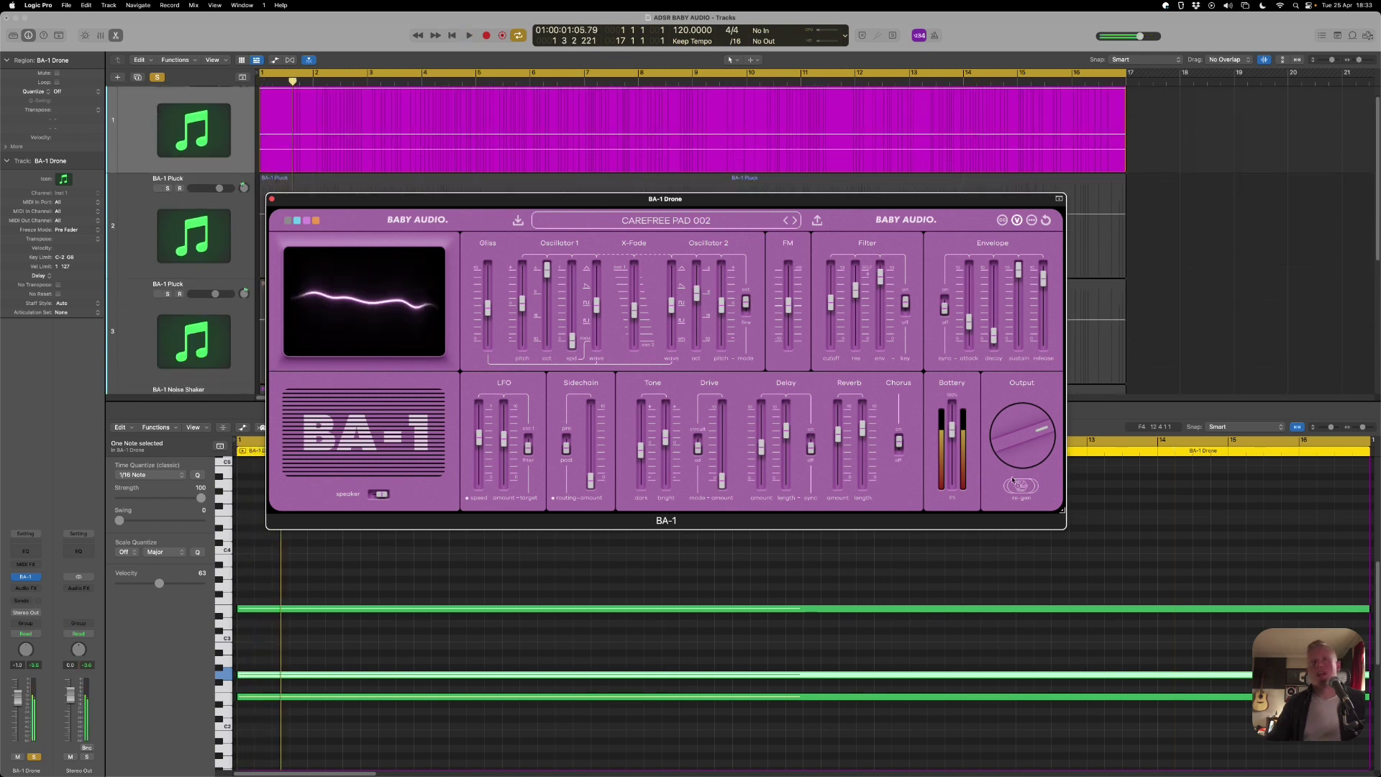
{"action": "mouse_move", "coordinate": [764, 439]}
{"action": "mouse_move", "coordinate": [546, 275]}
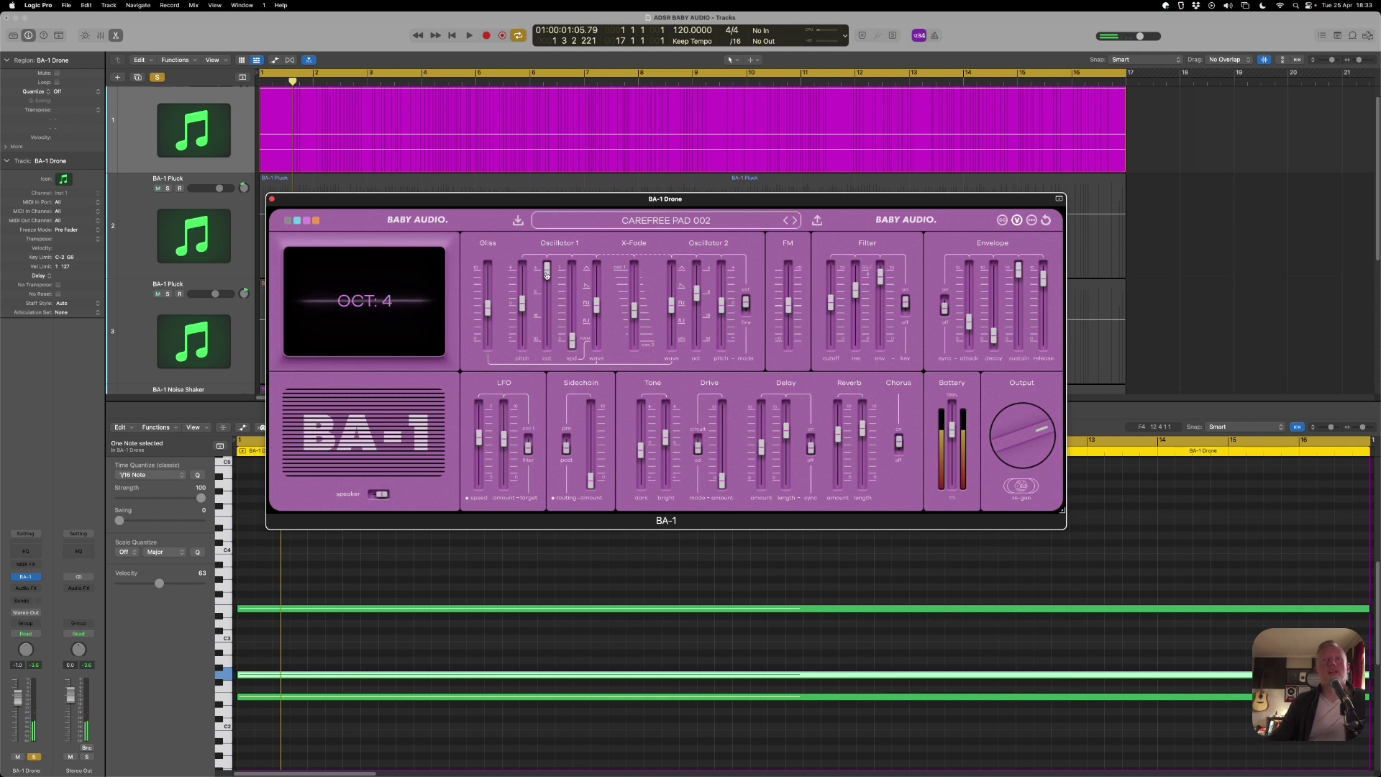
With playback running, set Osc 1 octave 16, Osc 2 pitch +04, speaker off, FM -75.
{"action": "left_click_drag", "start_coordinate": [547, 275], "coordinate": [550, 313]}
{"action": "key", "text": "space"}
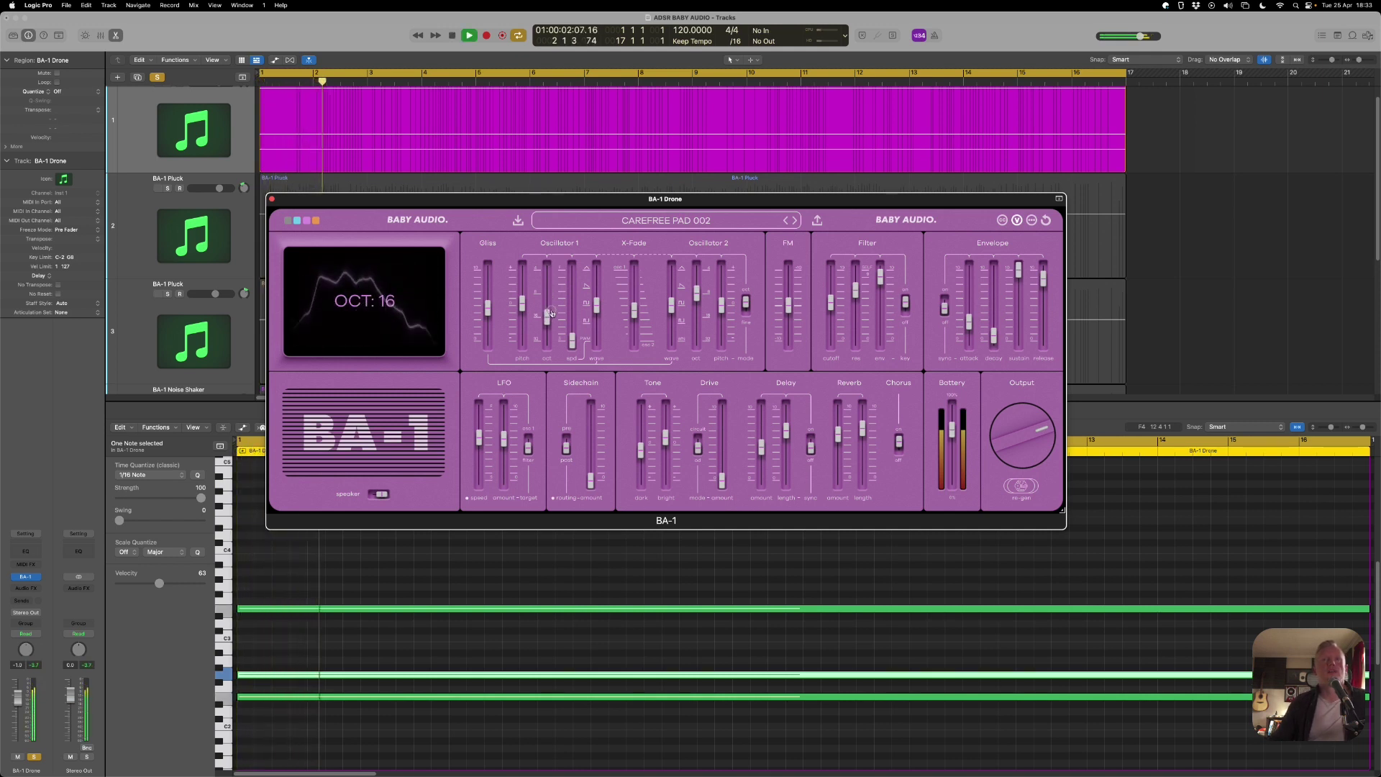
{"action": "left_click_drag", "start_coordinate": [721, 305], "coordinate": [721, 270]}
{"action": "mouse_move", "coordinate": [720, 273]}
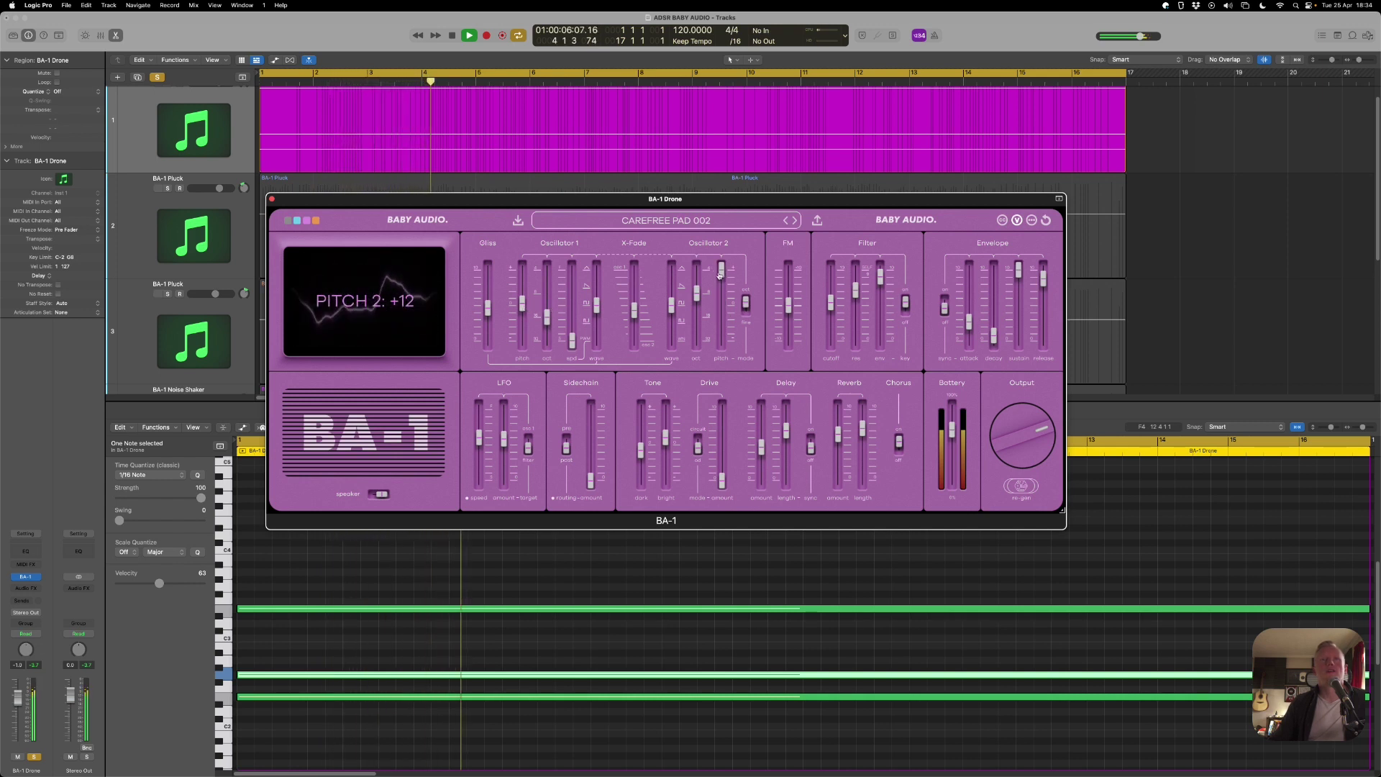
{"action": "left_click_drag", "start_coordinate": [719, 272], "coordinate": [730, 309]}
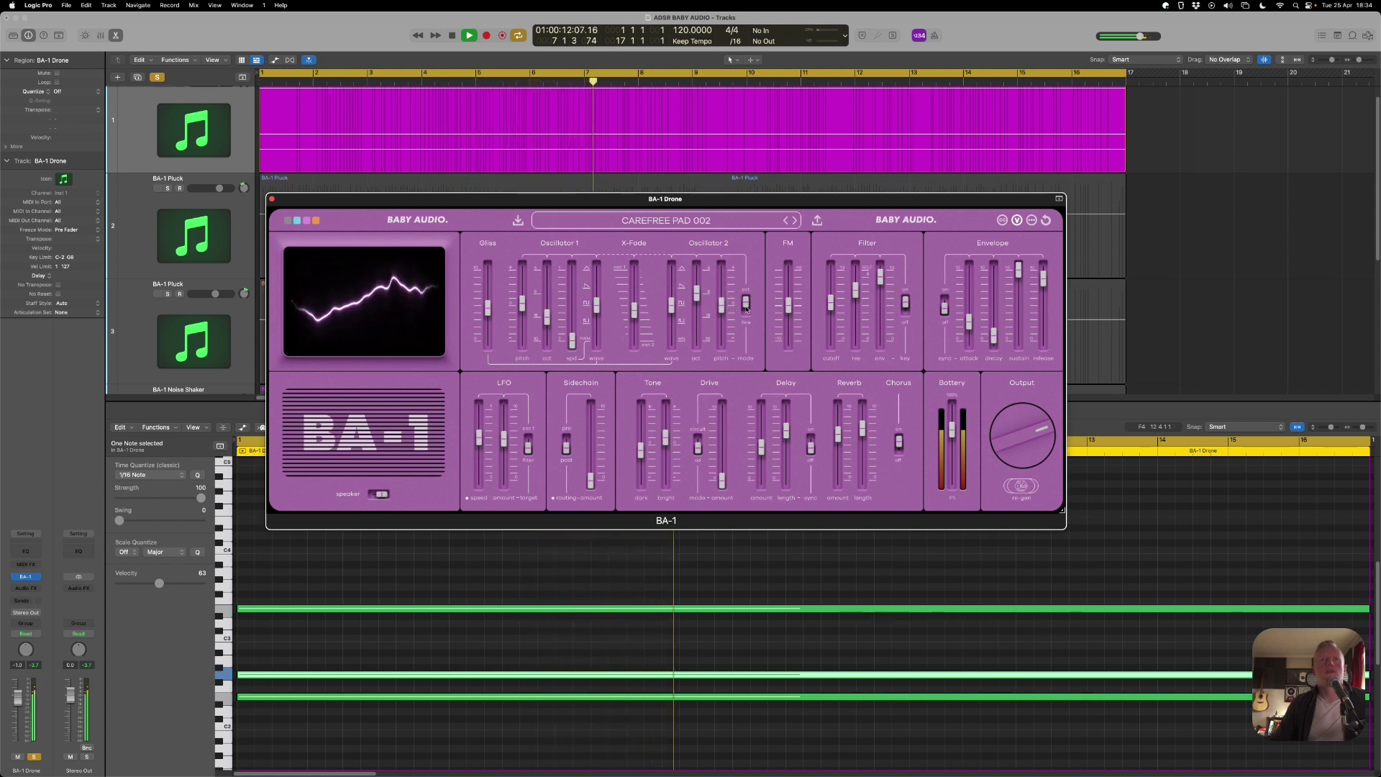
{"action": "left_click", "coordinate": [373, 496]}
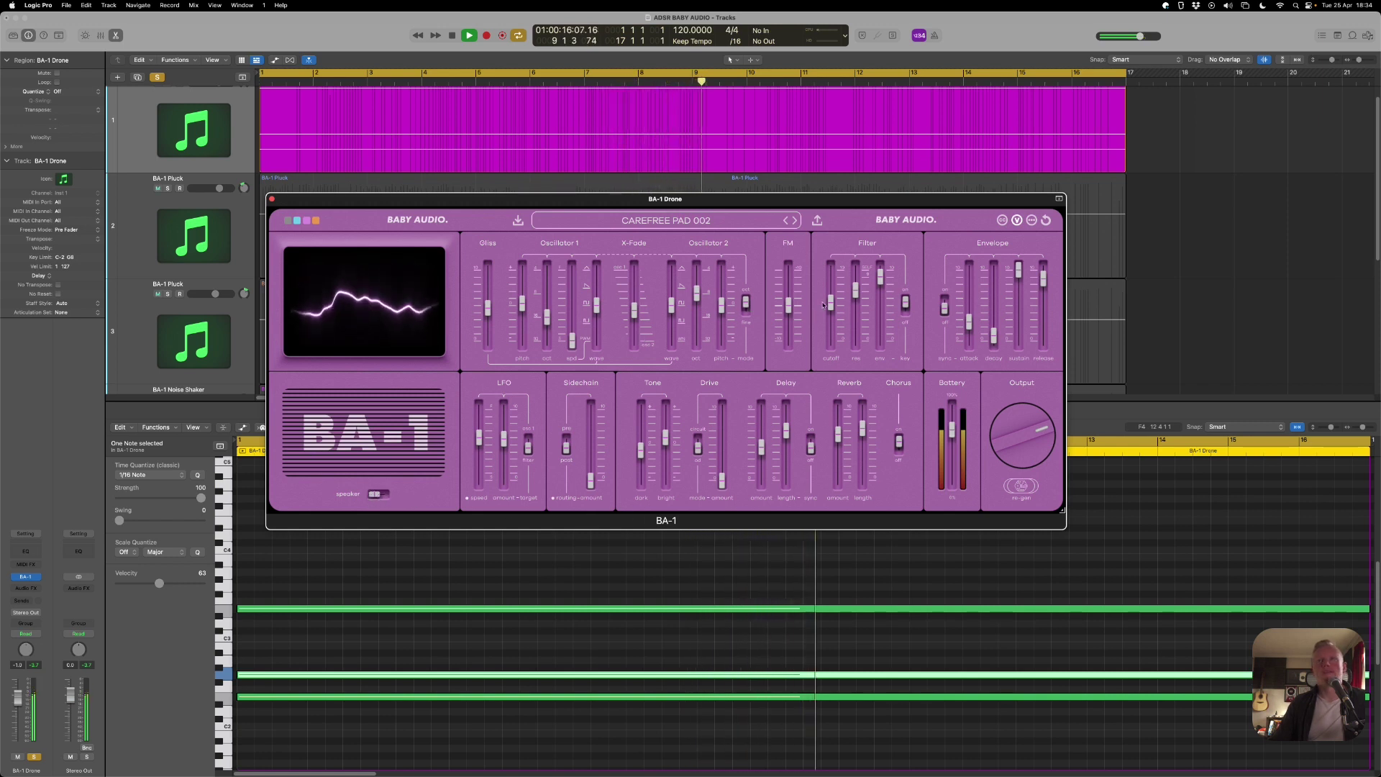
{"action": "mouse_move", "coordinate": [788, 306]}
{"action": "left_mouse_down"}
{"action": "mouse_move", "coordinate": [788, 342]}
{"action": "mouse_move", "coordinate": [788, 274]}
{"action": "mouse_move", "coordinate": [789, 321]}
{"action": "mouse_move", "coordinate": [829, 313]}
{"action": "mouse_move", "coordinate": [830, 299]}
{"action": "mouse_move", "coordinate": [880, 305]}
{"action": "mouse_move", "coordinate": [880, 342]}
{"action": "left_mouse_up"}
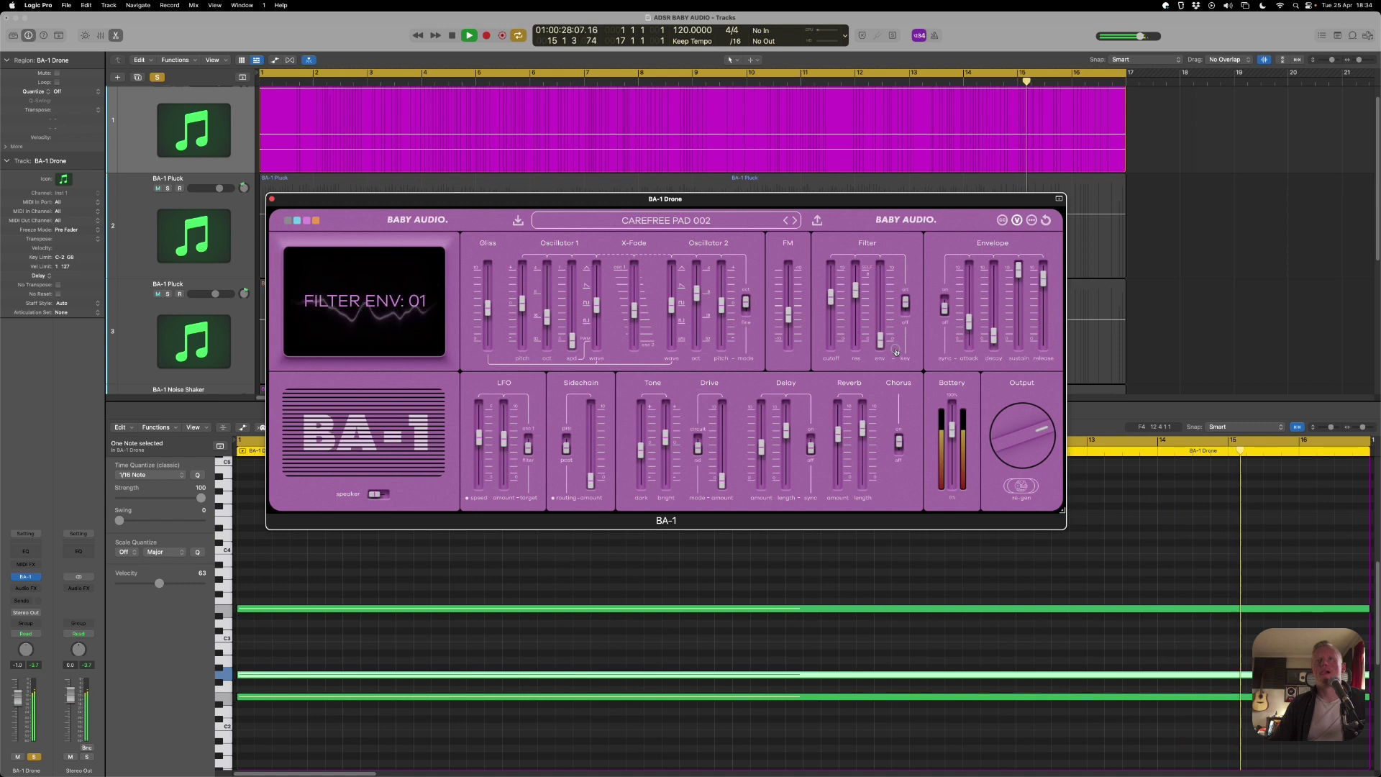
Bring the BA-1 filter cutoff down to 45 and stop playback.
{"action": "left_click_drag", "start_coordinate": [830, 297], "coordinate": [835, 321]}
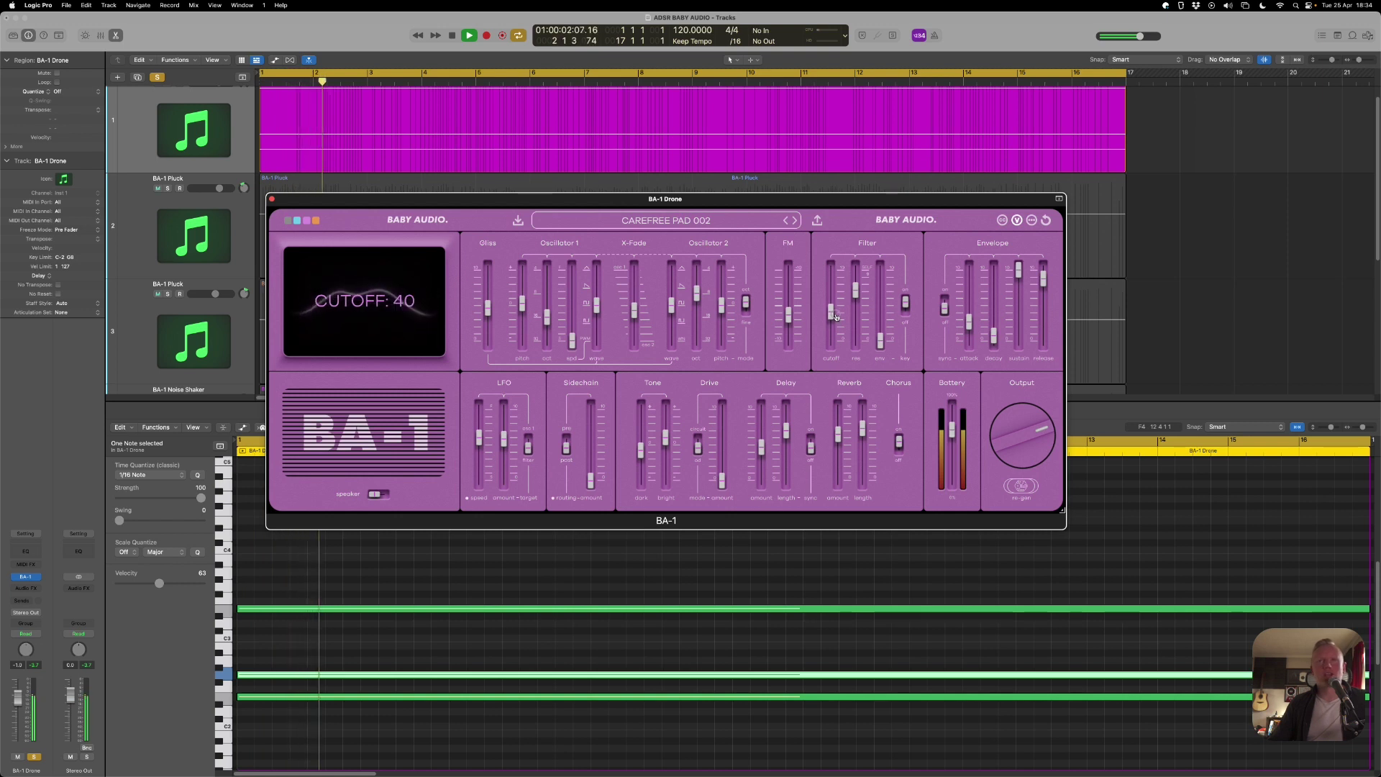
{"action": "key", "text": "space"}
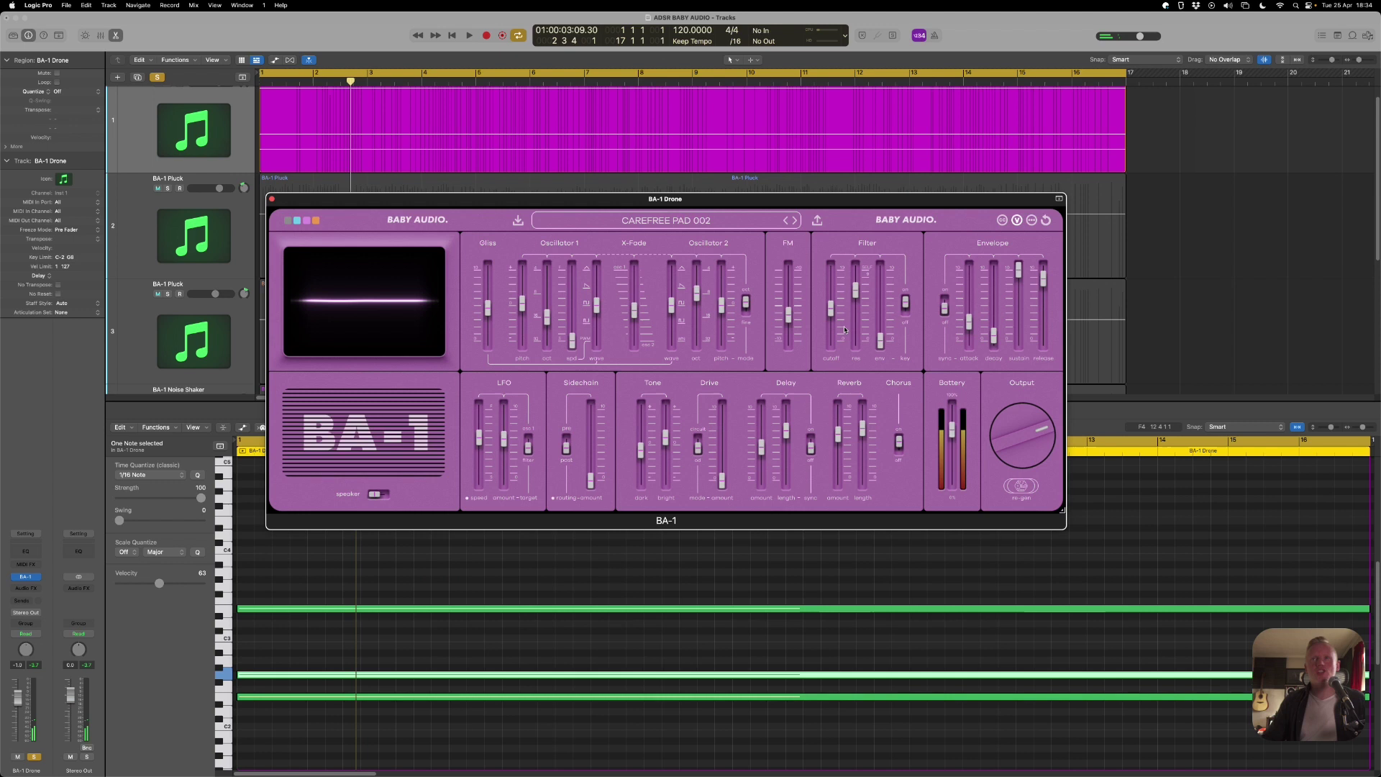
{"action": "scroll", "coordinate": [835, 331], "scroll_direction": "up", "scroll_amount": 3}
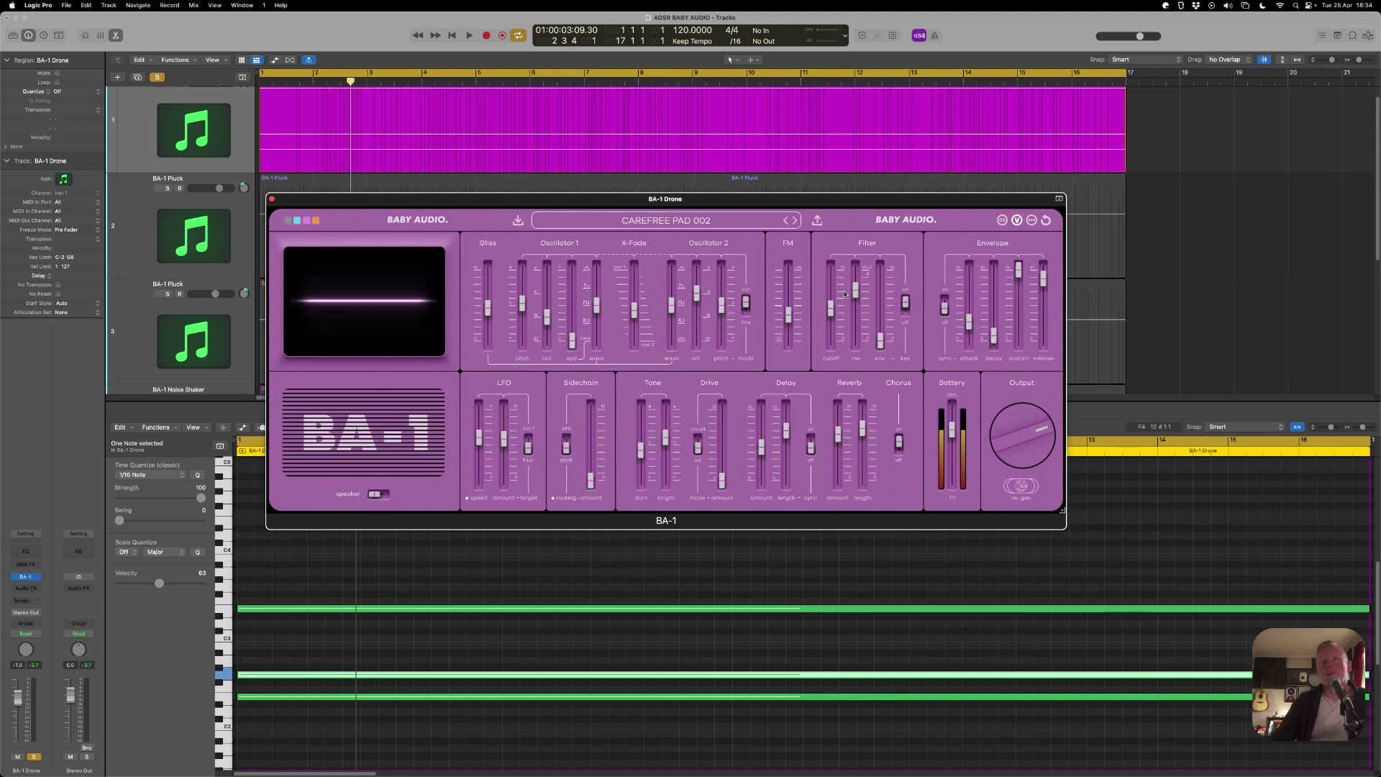
{"action": "mouse_move", "coordinate": [881, 345]}
{"action": "mouse_move", "coordinate": [831, 311]}
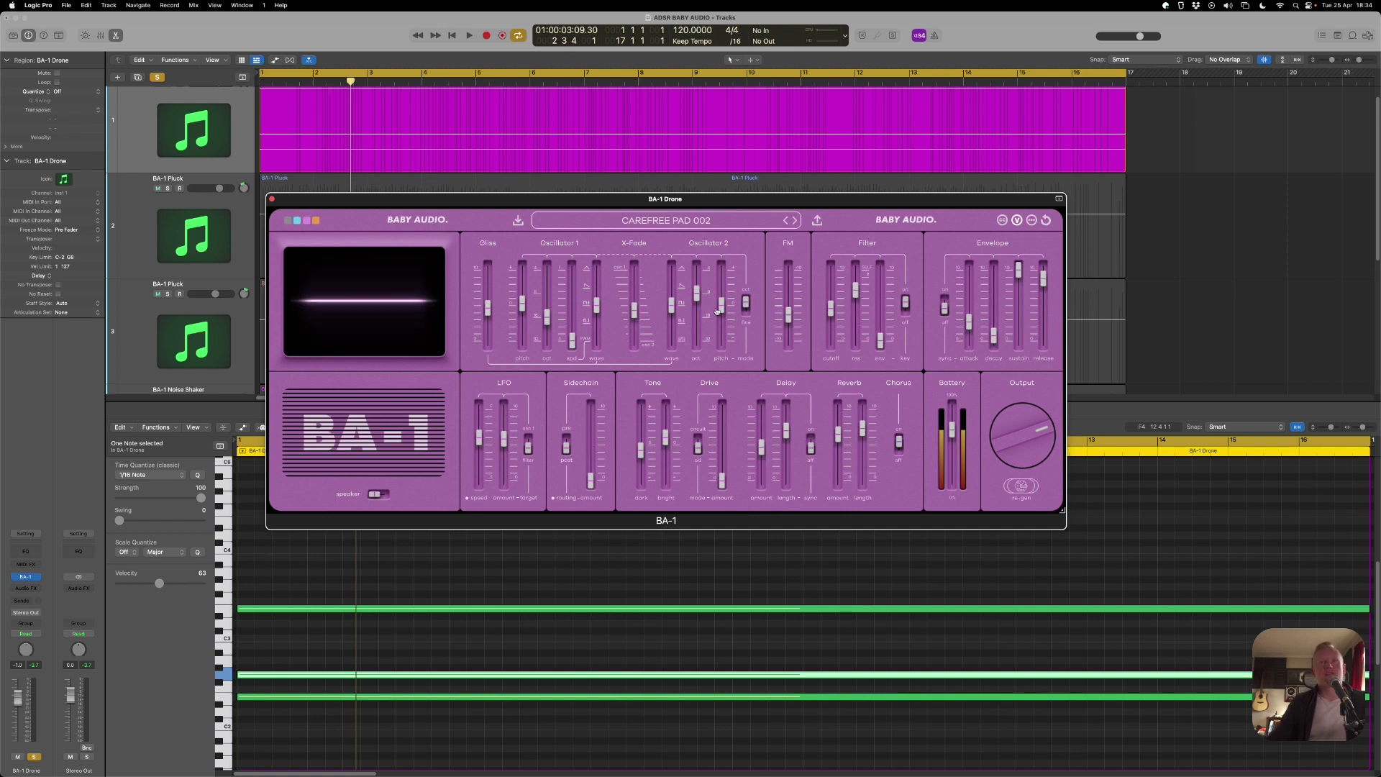
With playback on, set Oscillator 2 octave to 16, sidechain to 43, and filter cutoff to about 37.
{"action": "left_click_drag", "start_coordinate": [696, 293], "coordinate": [698, 311]}
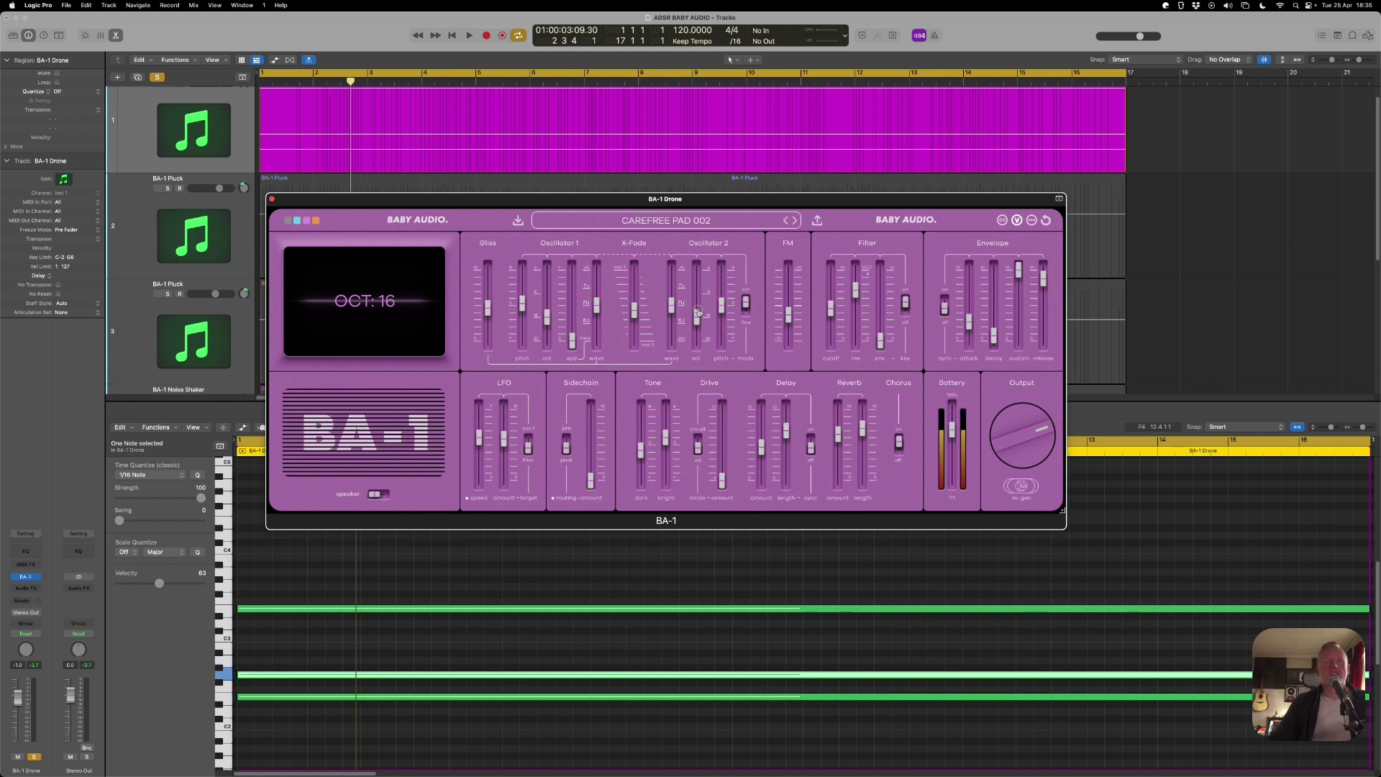
{"action": "key", "text": "space"}
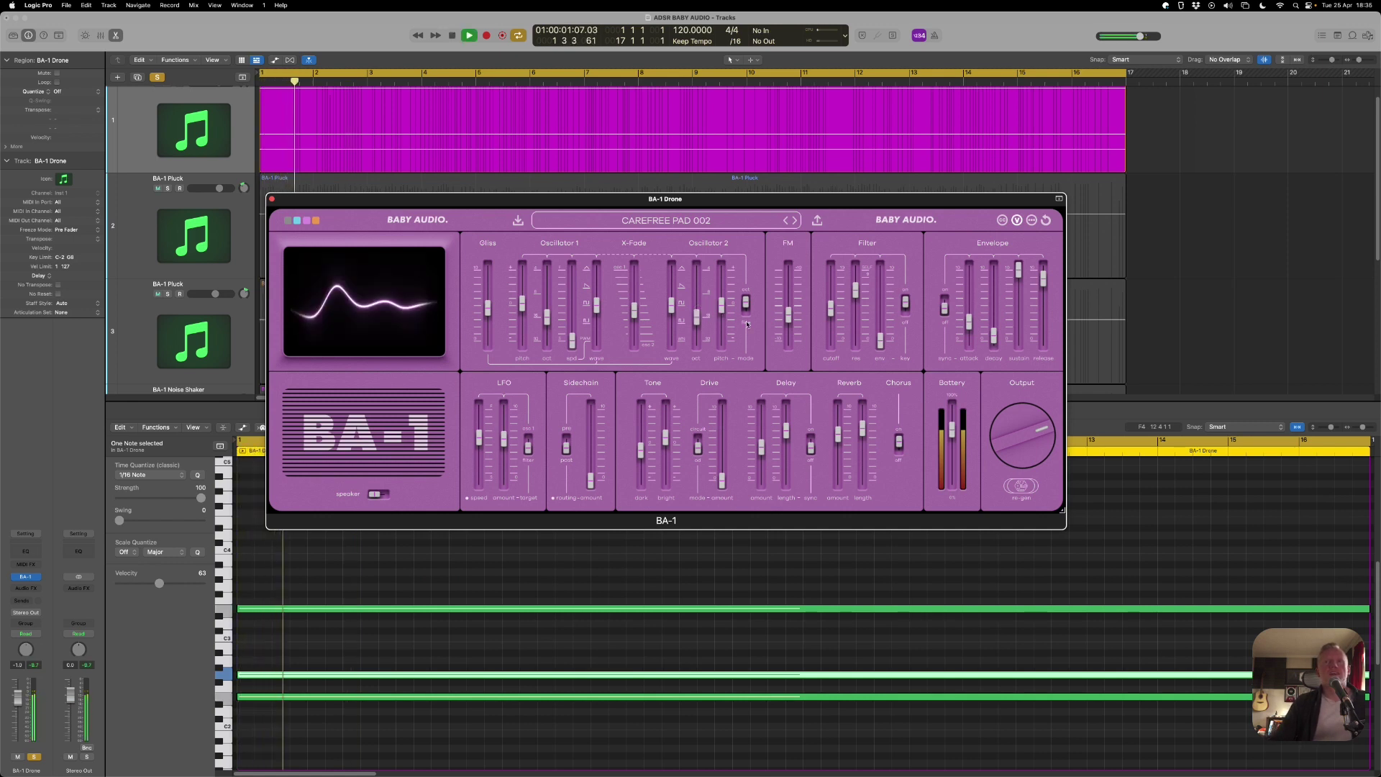
{"action": "left_click_drag", "start_coordinate": [831, 309], "coordinate": [828, 327]}
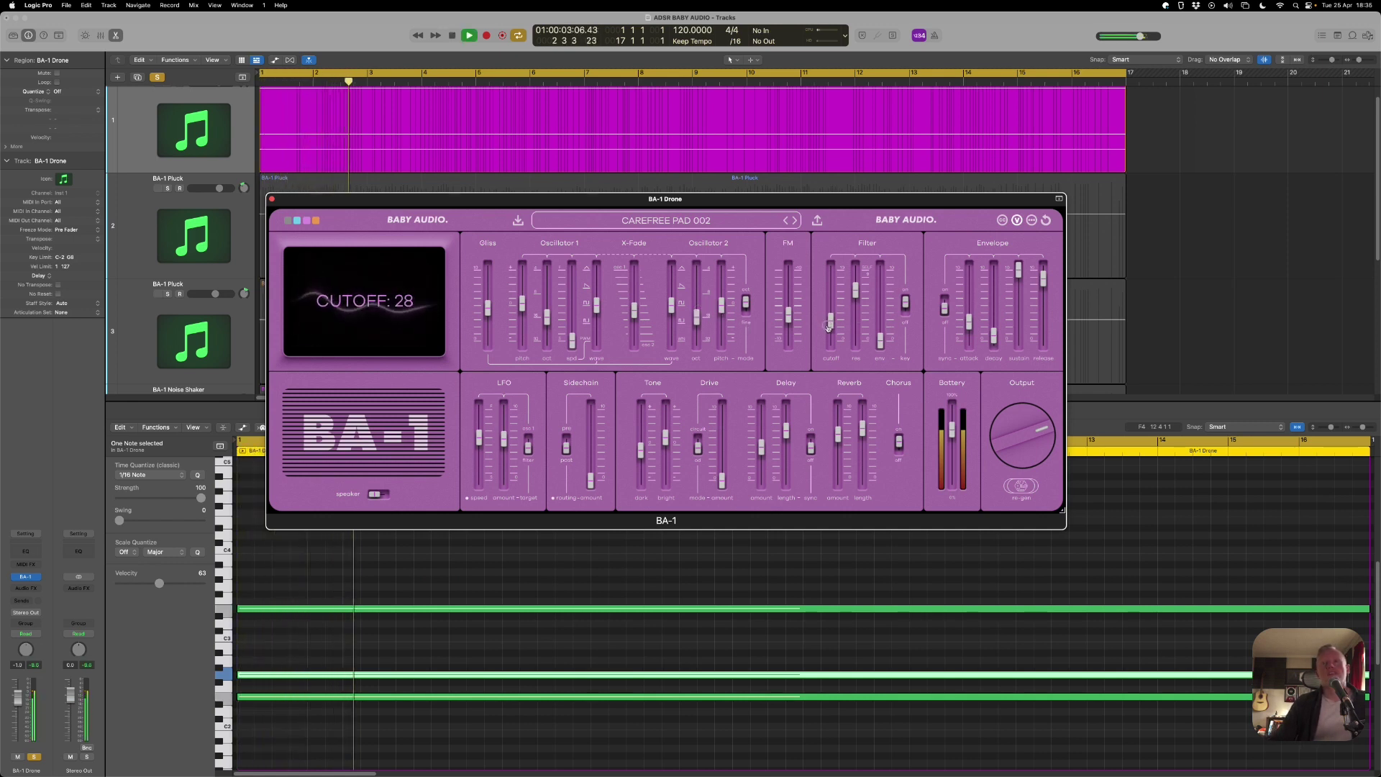
{"action": "left_click_drag", "start_coordinate": [590, 479], "coordinate": [593, 453]}
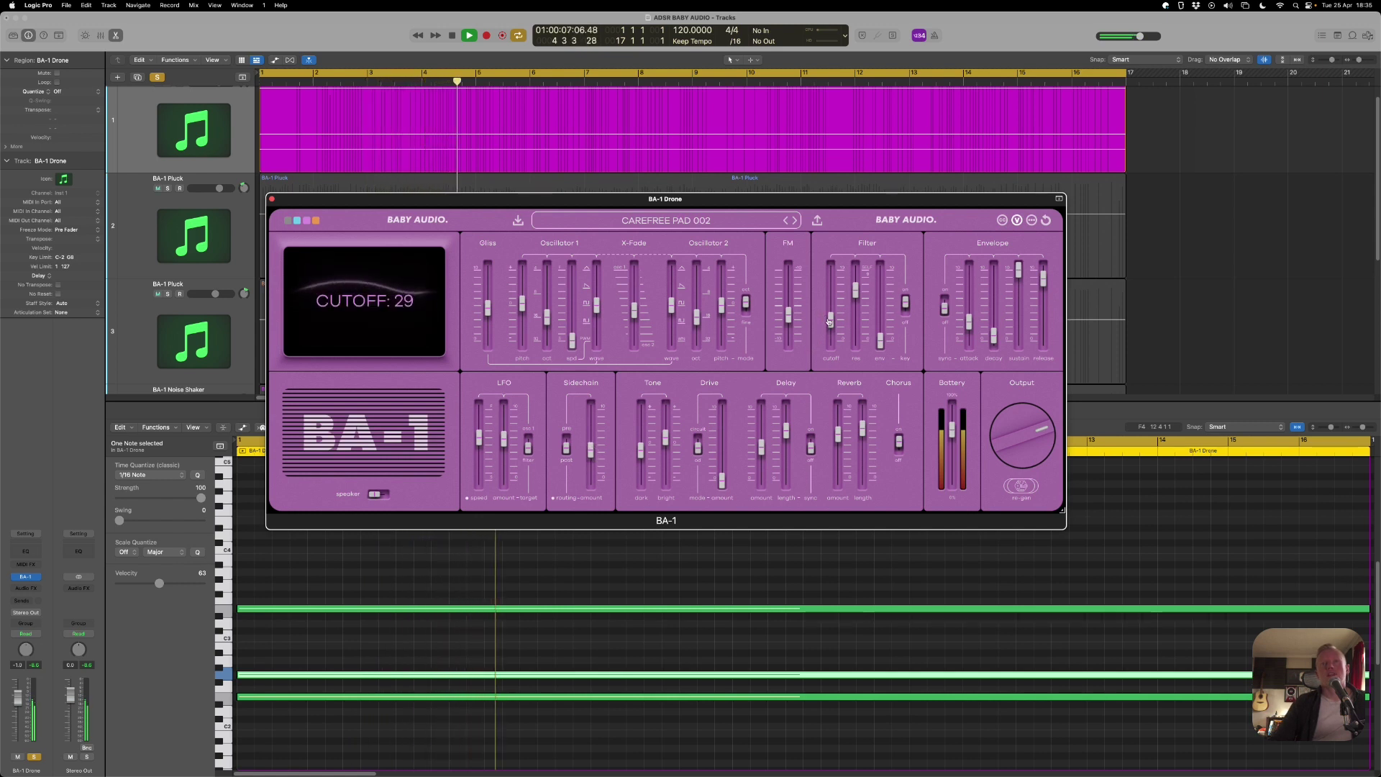
{"action": "mouse_move", "coordinate": [831, 321]}
{"action": "left_mouse_down"}
{"action": "mouse_move", "coordinate": [881, 265]}
{"action": "mouse_move", "coordinate": [881, 339]}
{"action": "left_mouse_up"}
{"action": "left_click", "coordinate": [881, 345]}
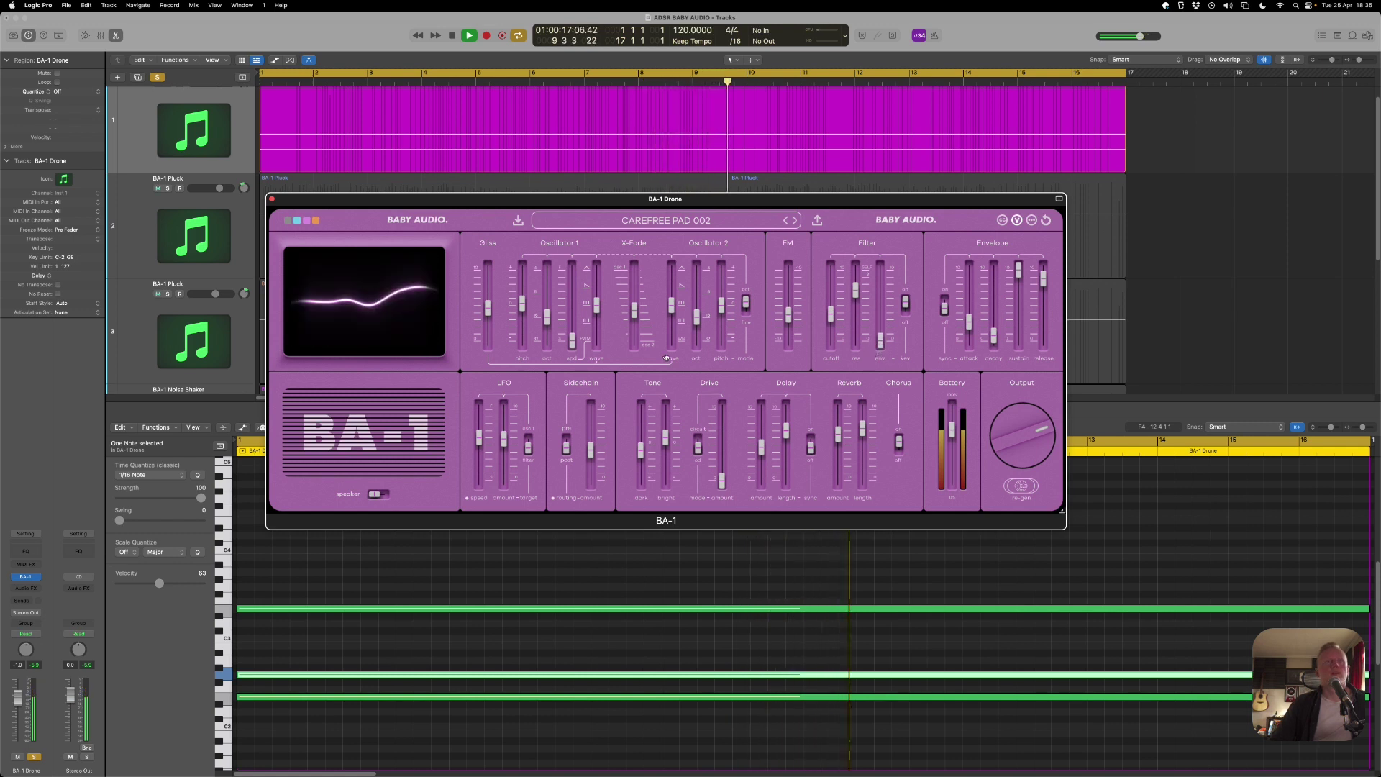
Lengthen the reverb, turn chorus on, set battery to 57 and filter cutoff to 23.
{"action": "scroll", "coordinate": [212, 336], "scroll_direction": "down", "scroll_amount": 4}
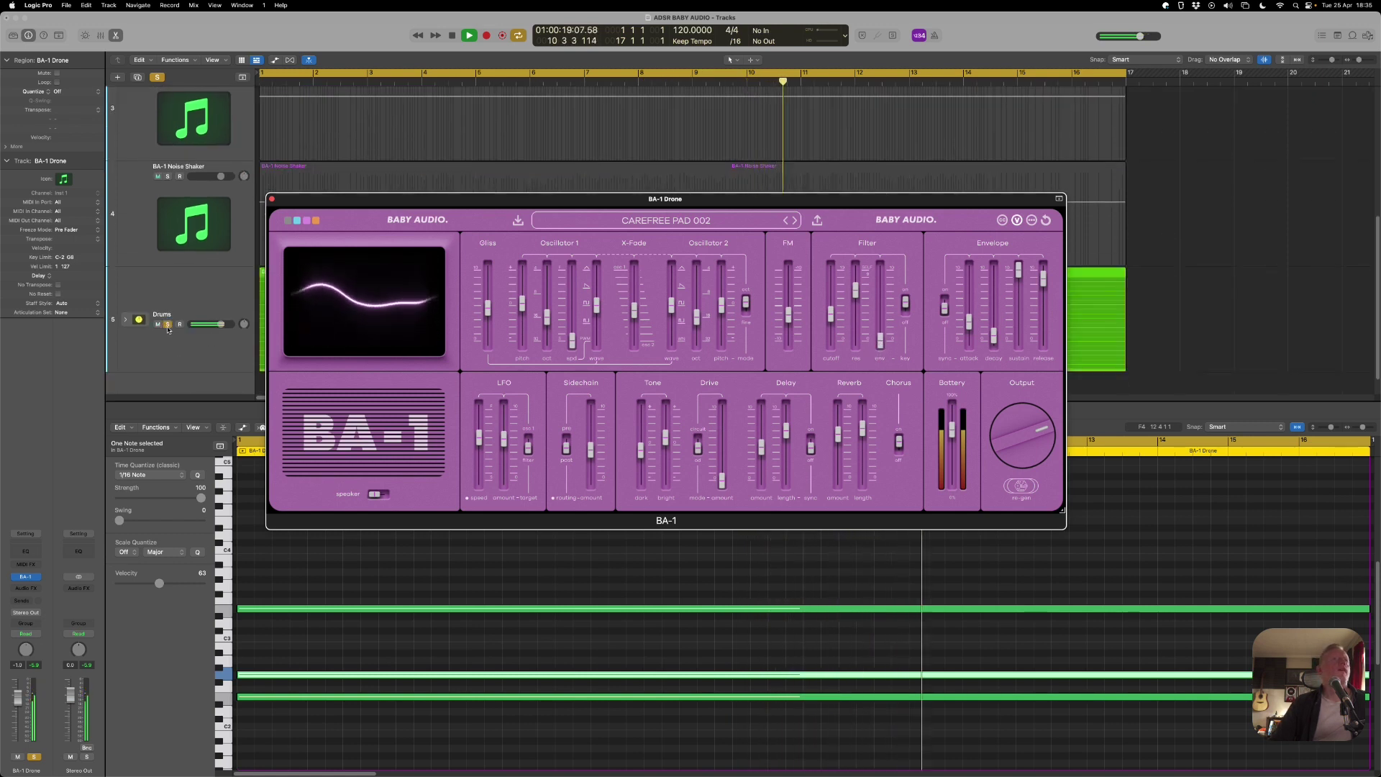
{"action": "mouse_move", "coordinate": [739, 309]}
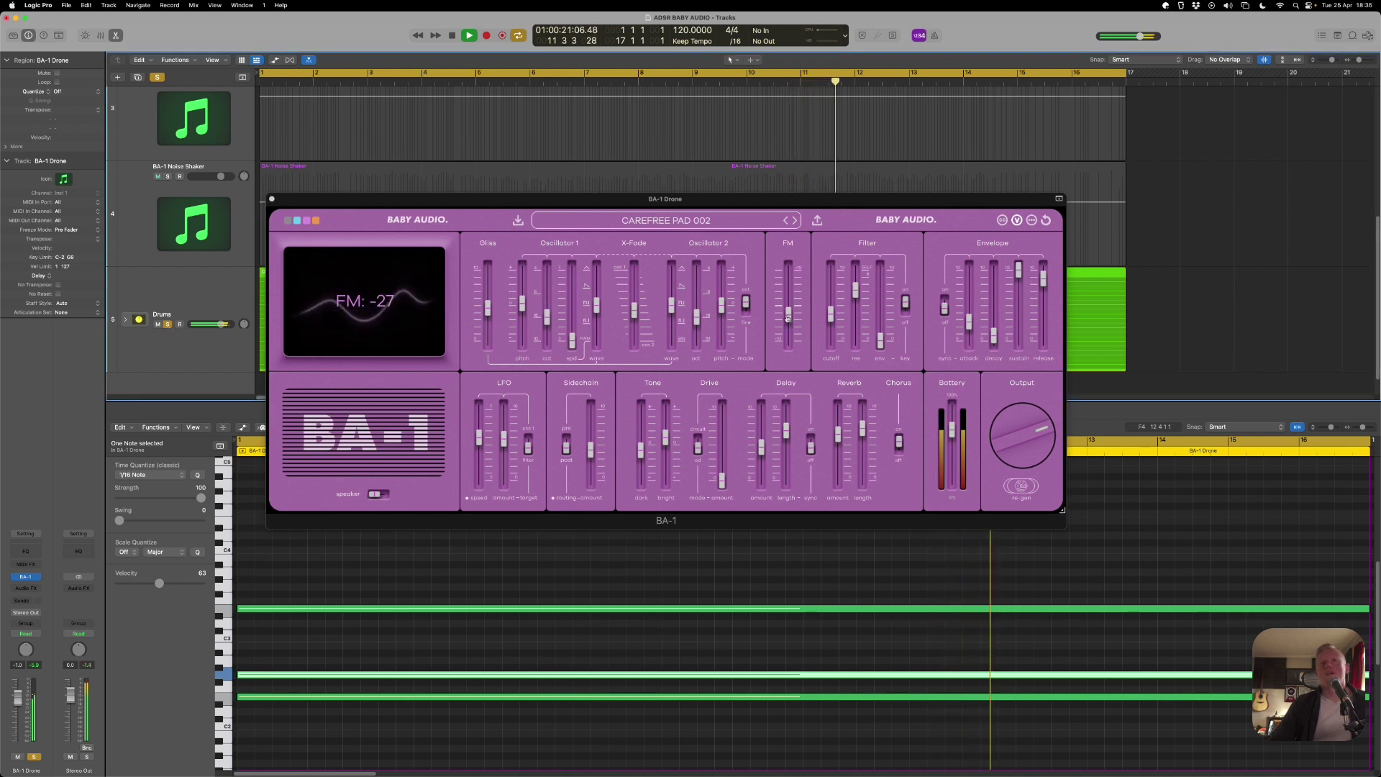
{"action": "mouse_move", "coordinate": [546, 311]}
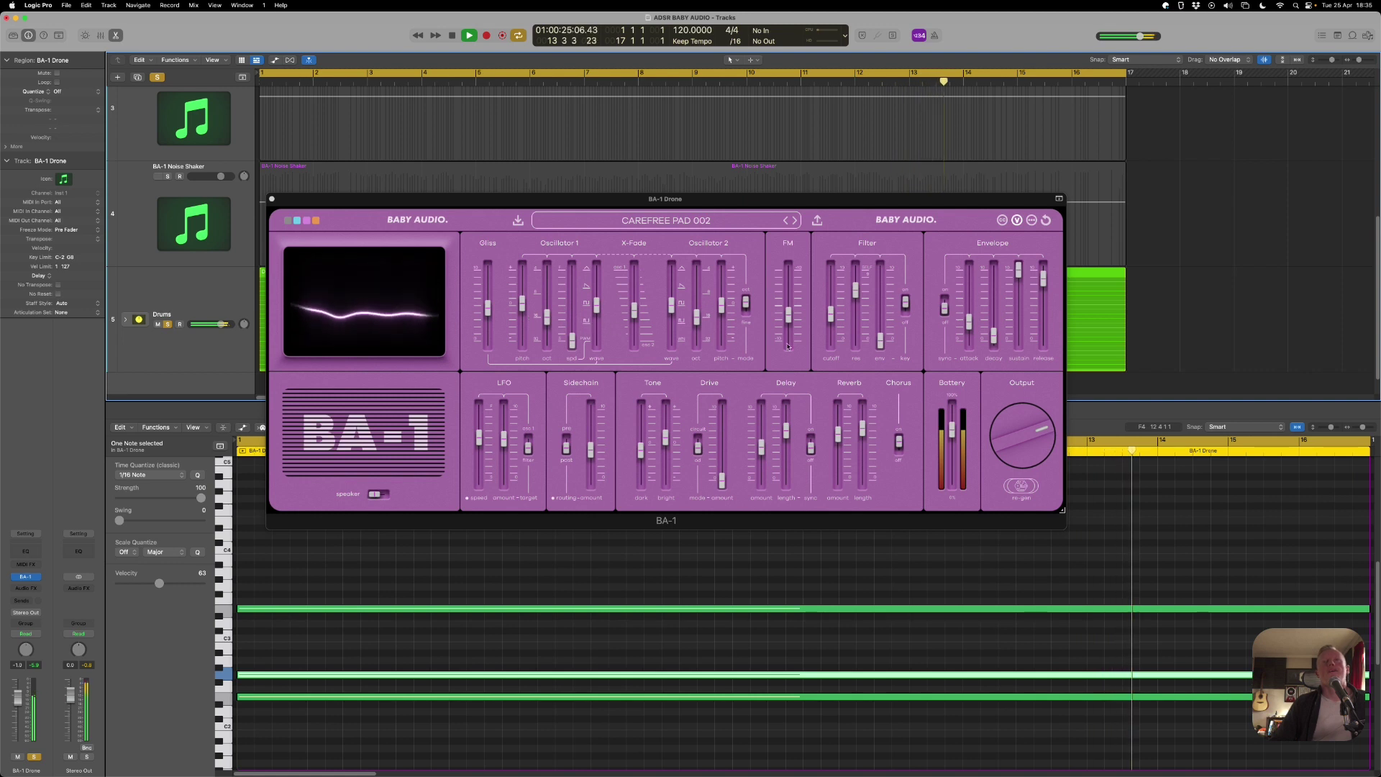
{"action": "left_click_drag", "start_coordinate": [832, 317], "coordinate": [833, 331]}
{"action": "mouse_move", "coordinate": [863, 425]}
{"action": "left_mouse_down"}
{"action": "mouse_move", "coordinate": [862, 408]}
{"action": "mouse_move", "coordinate": [838, 418]}
{"action": "left_mouse_up"}
{"action": "left_click", "coordinate": [898, 441]}
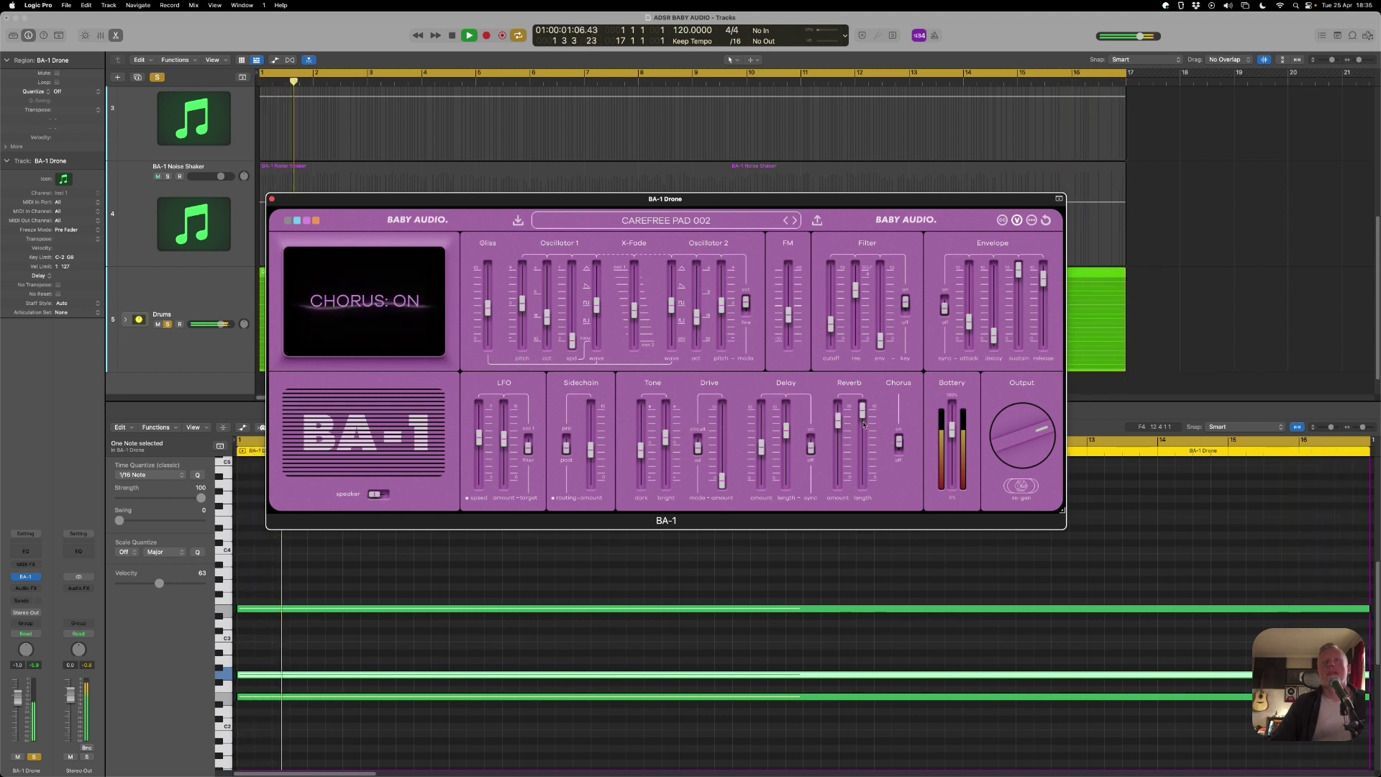
{"action": "mouse_move", "coordinate": [831, 323]}
{"action": "left_mouse_down"}
{"action": "mouse_move", "coordinate": [830, 294]}
{"action": "mouse_move", "coordinate": [834, 325]}
{"action": "left_mouse_up"}
{"action": "left_click_drag", "start_coordinate": [951, 430], "coordinate": [952, 475]}
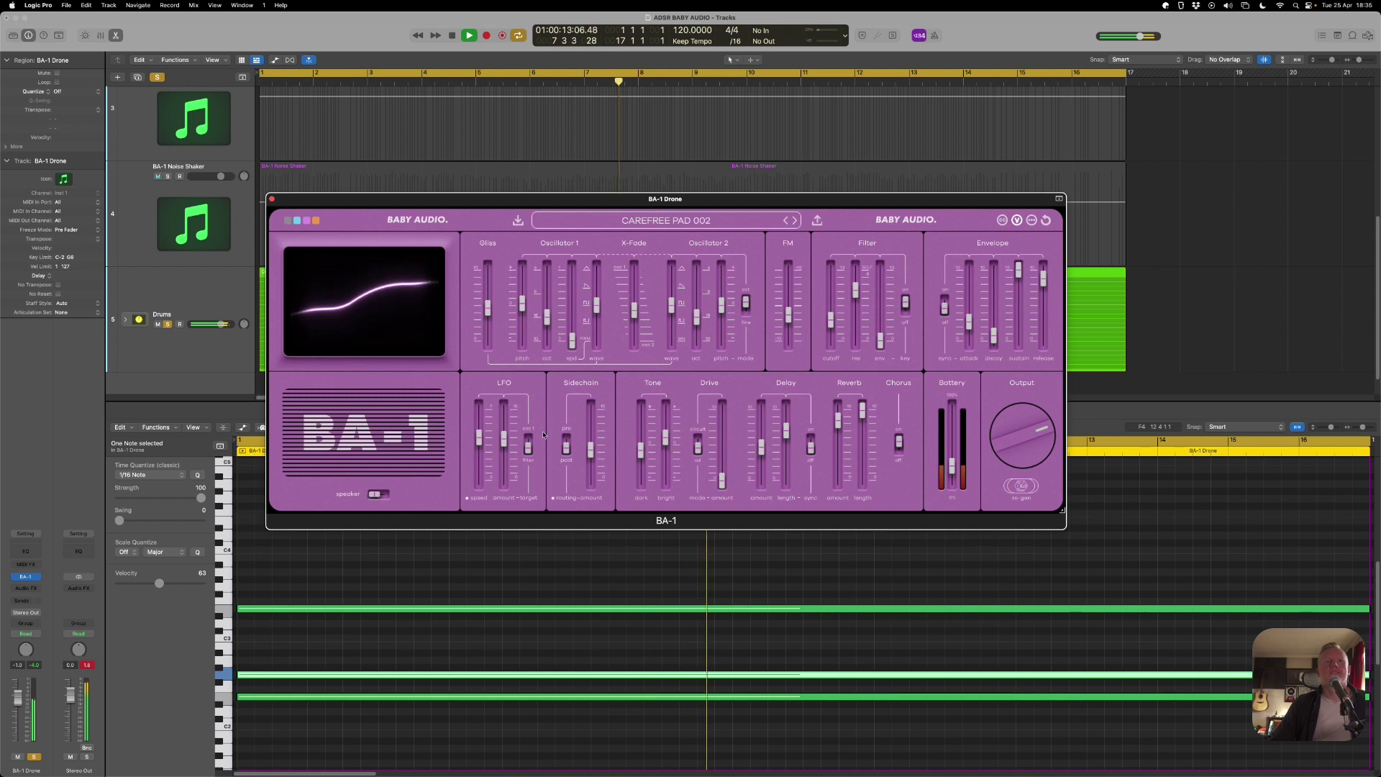
{"action": "mouse_move", "coordinate": [855, 319]}
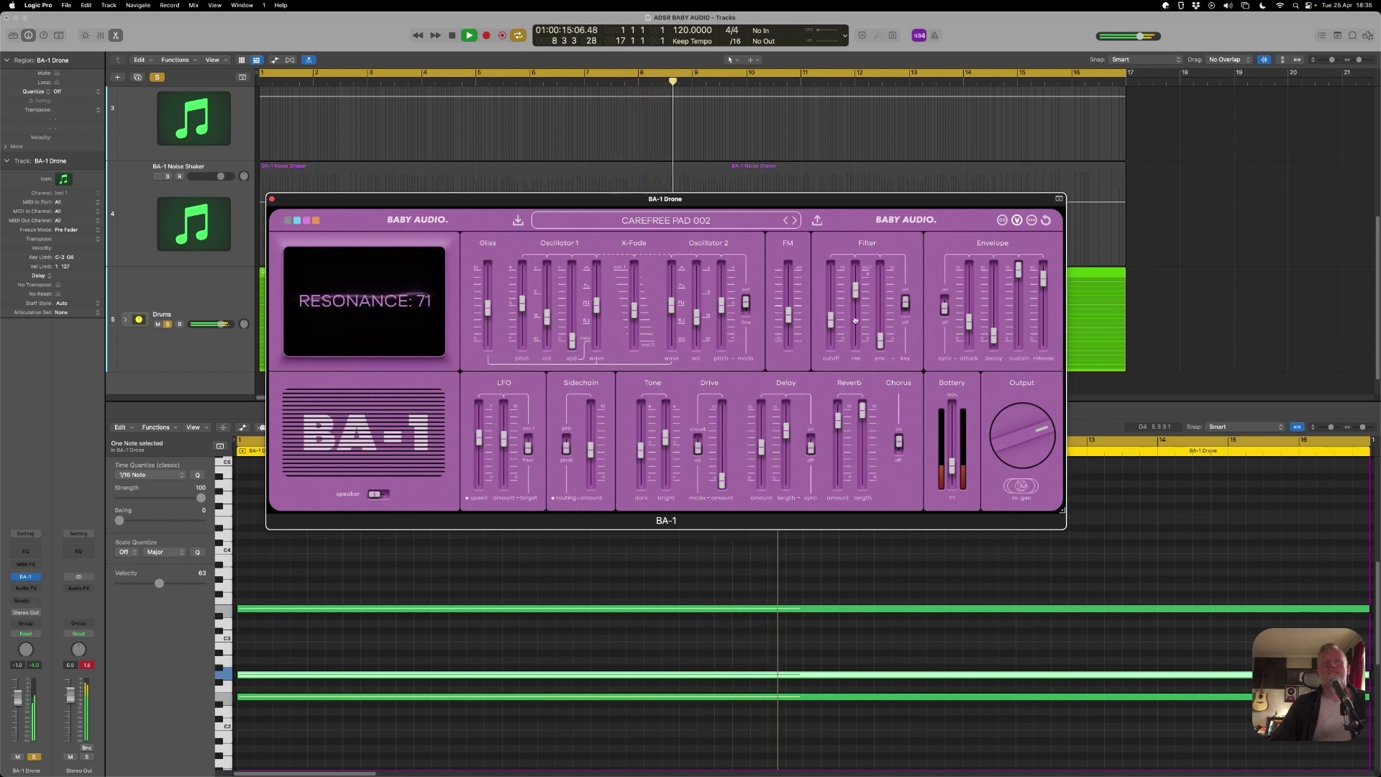
{"action": "mouse_move", "coordinate": [831, 319]}
{"action": "left_mouse_down"}
{"action": "mouse_move", "coordinate": [835, 299]}
{"action": "mouse_move", "coordinate": [843, 325]}
{"action": "left_mouse_up"}
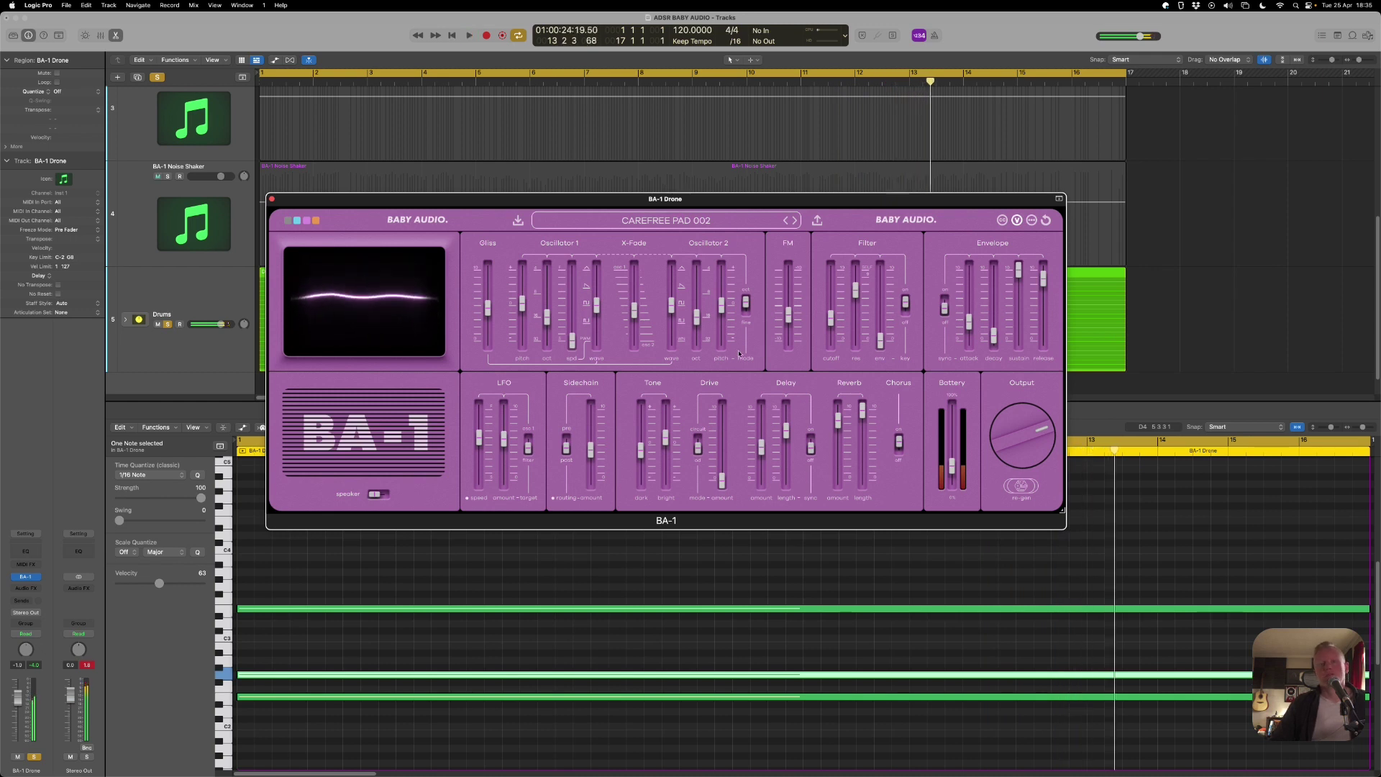
Save the BA-1 sound as the user preset 'REGEN PAD 001'.
{"action": "left_click", "coordinate": [817, 220]}
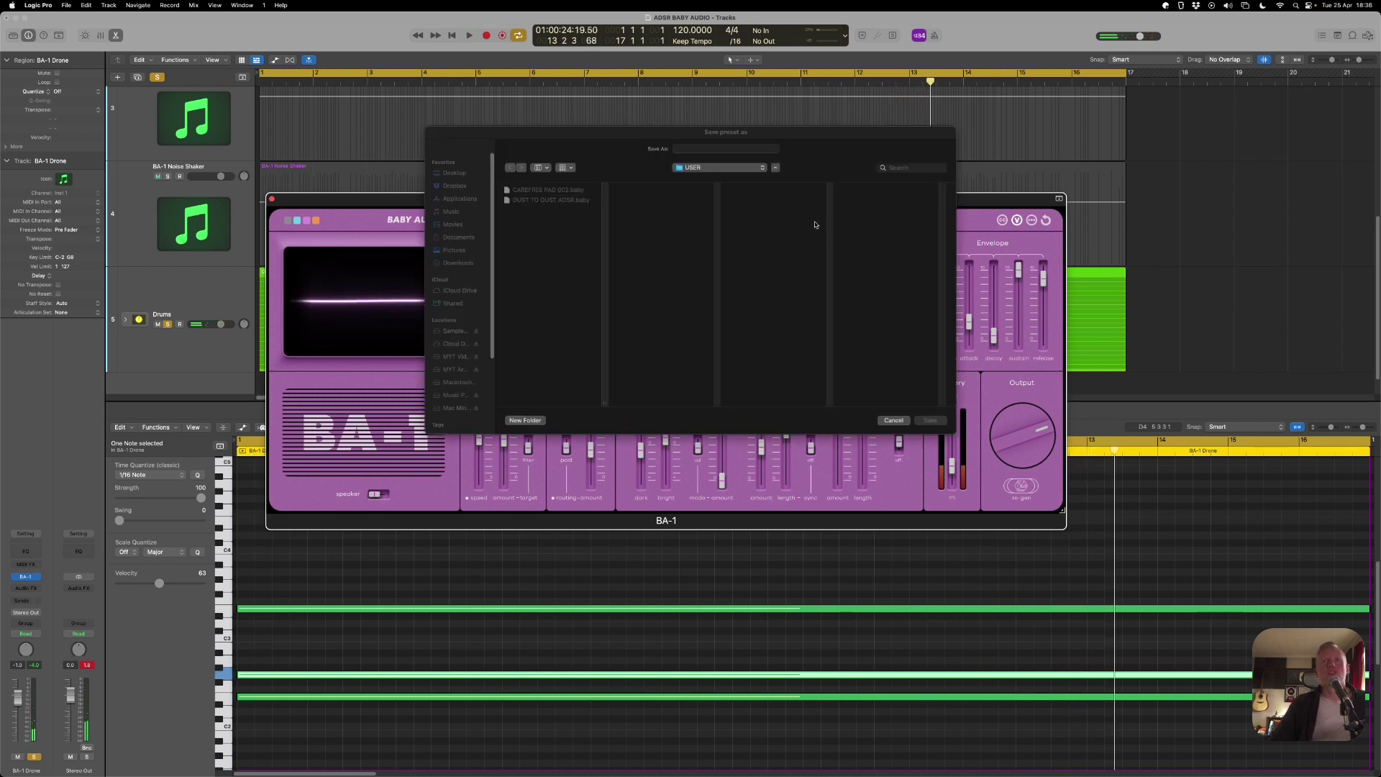
{"action": "left_click", "coordinate": [685, 147]}
{"action": "type", "text": "REGEN PAD 001"}
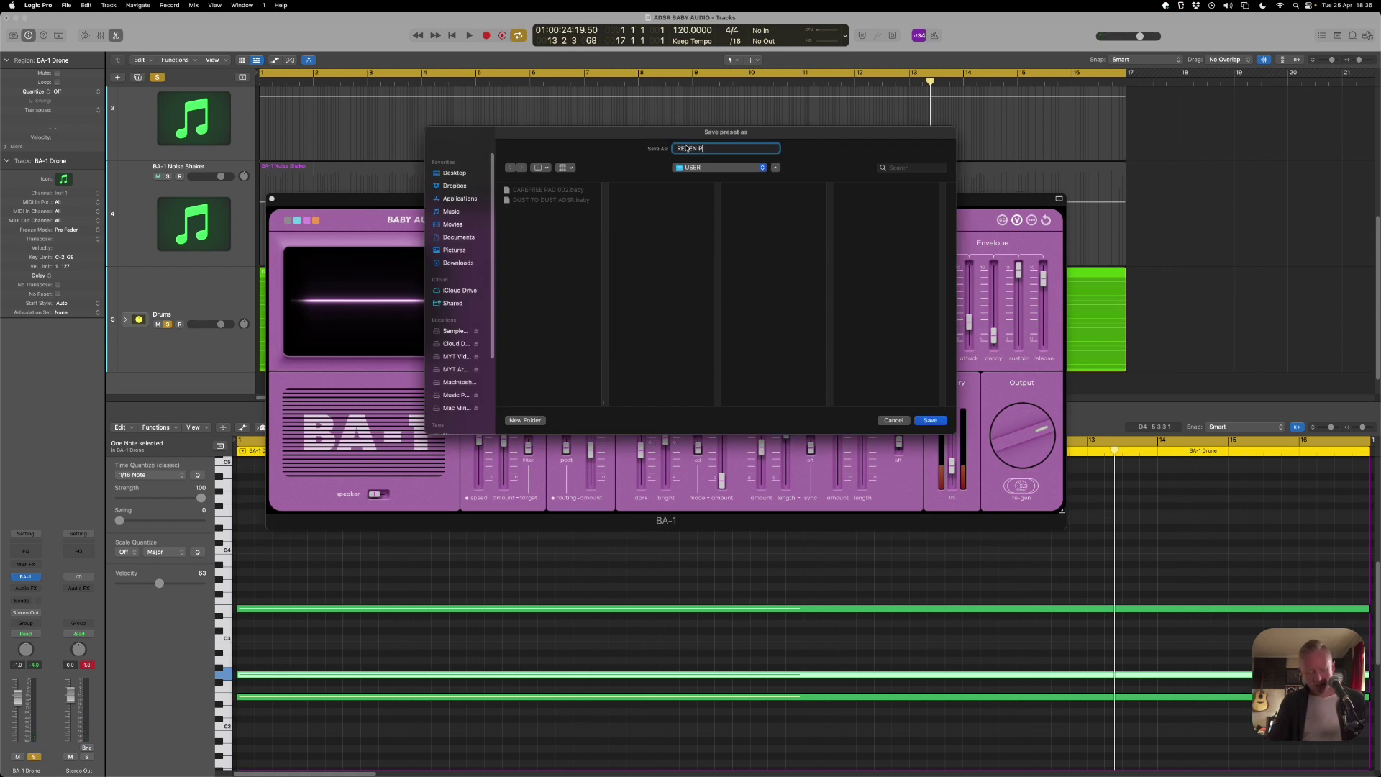
{"action": "key", "text": "Return"}
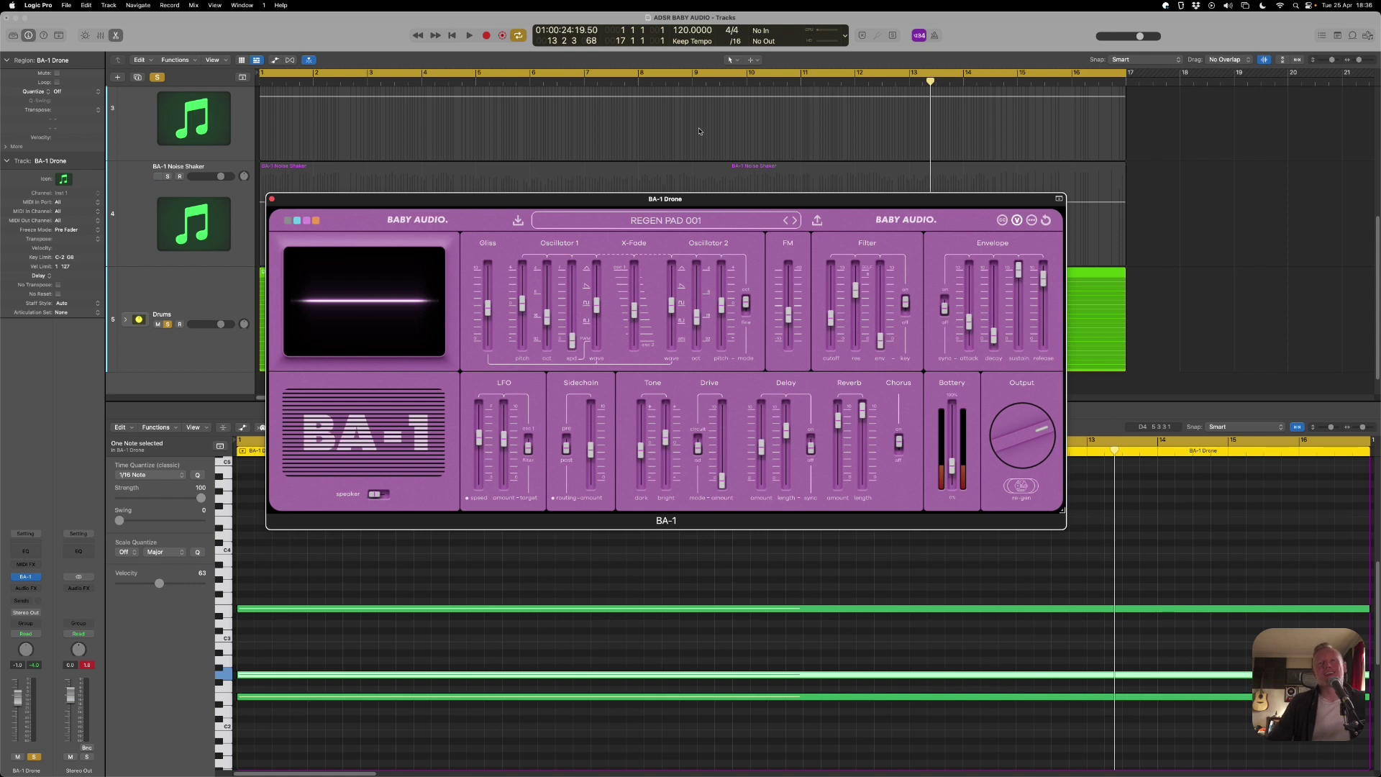
Move the BA-1 Drone plugin window slightly lower and to the right.
{"action": "mouse_move", "coordinate": [635, 290]}
{"action": "mouse_move", "coordinate": [495, 315]}
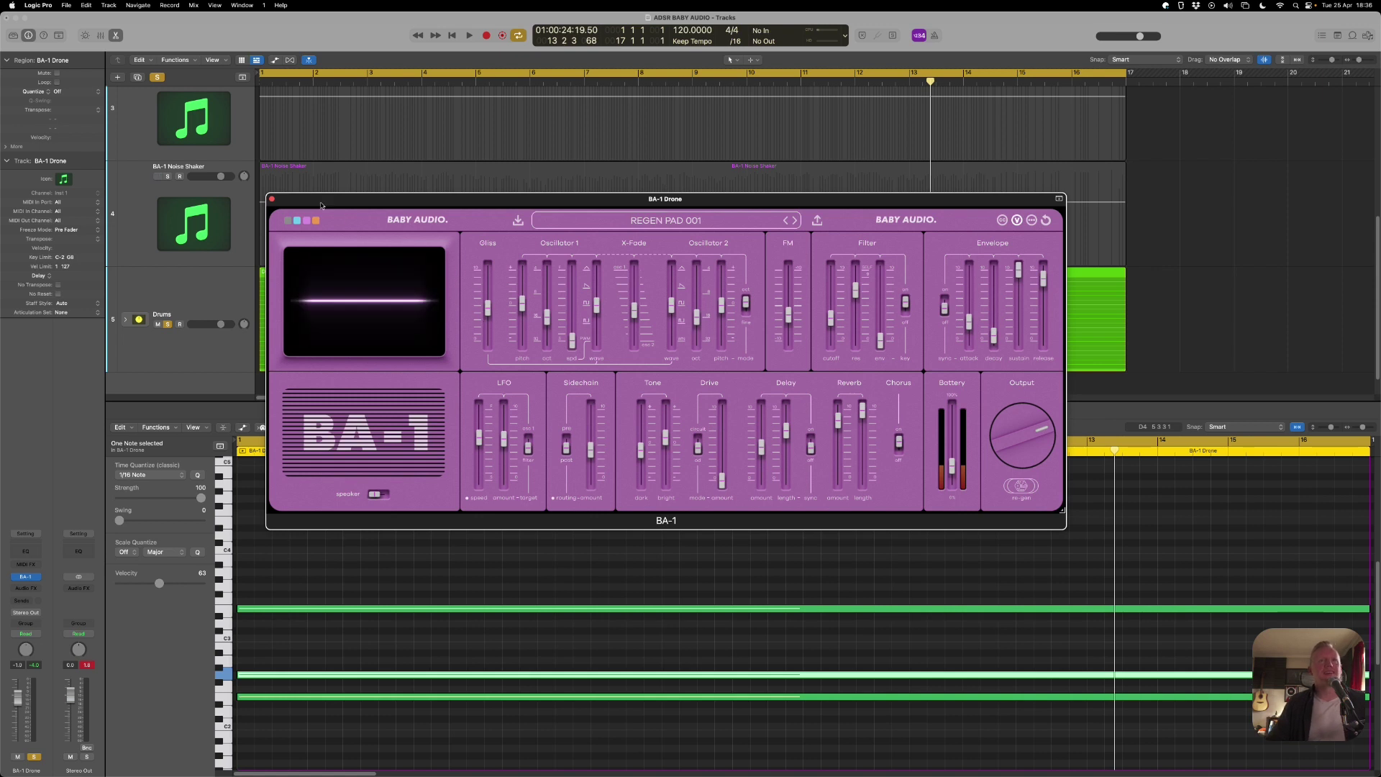
{"action": "mouse_move", "coordinate": [321, 206]}
{"action": "left_mouse_down"}
{"action": "mouse_move", "coordinate": [436, 222]}
{"action": "mouse_move", "coordinate": [314, 228]}
{"action": "left_mouse_up"}
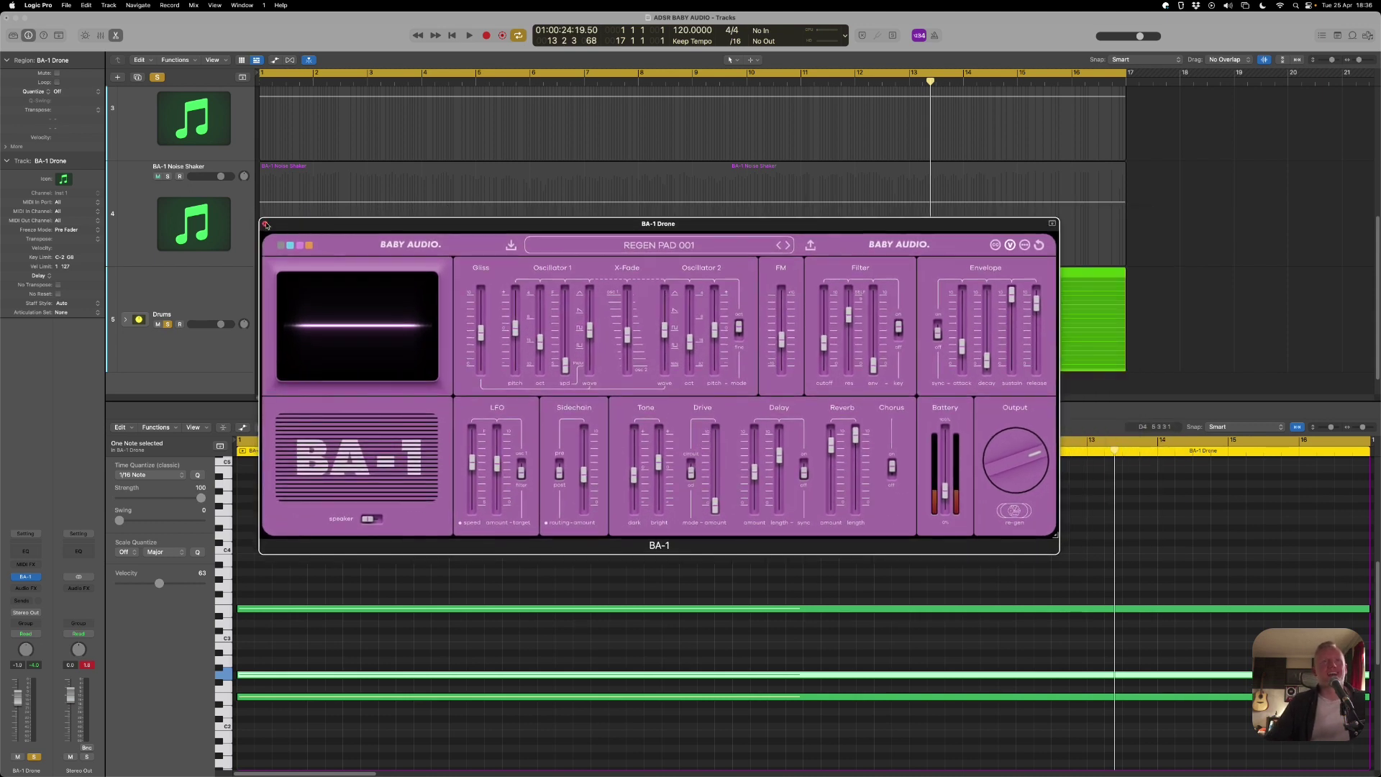
Close the BA-1 Drone window, unsolo the Drums track, and hide the piano roll.
{"action": "left_click", "coordinate": [264, 224]}
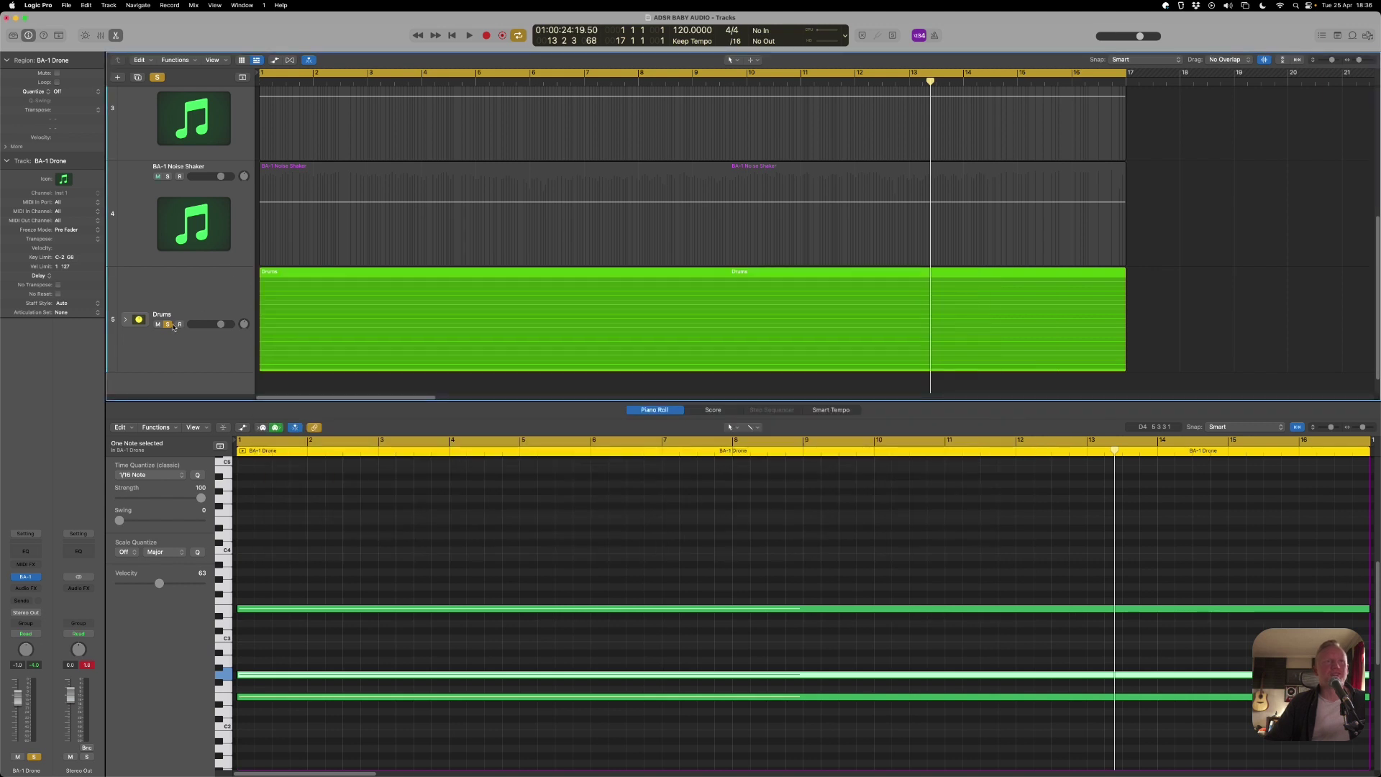
{"action": "left_click", "coordinate": [166, 324]}
{"action": "left_click", "coordinate": [166, 323]}
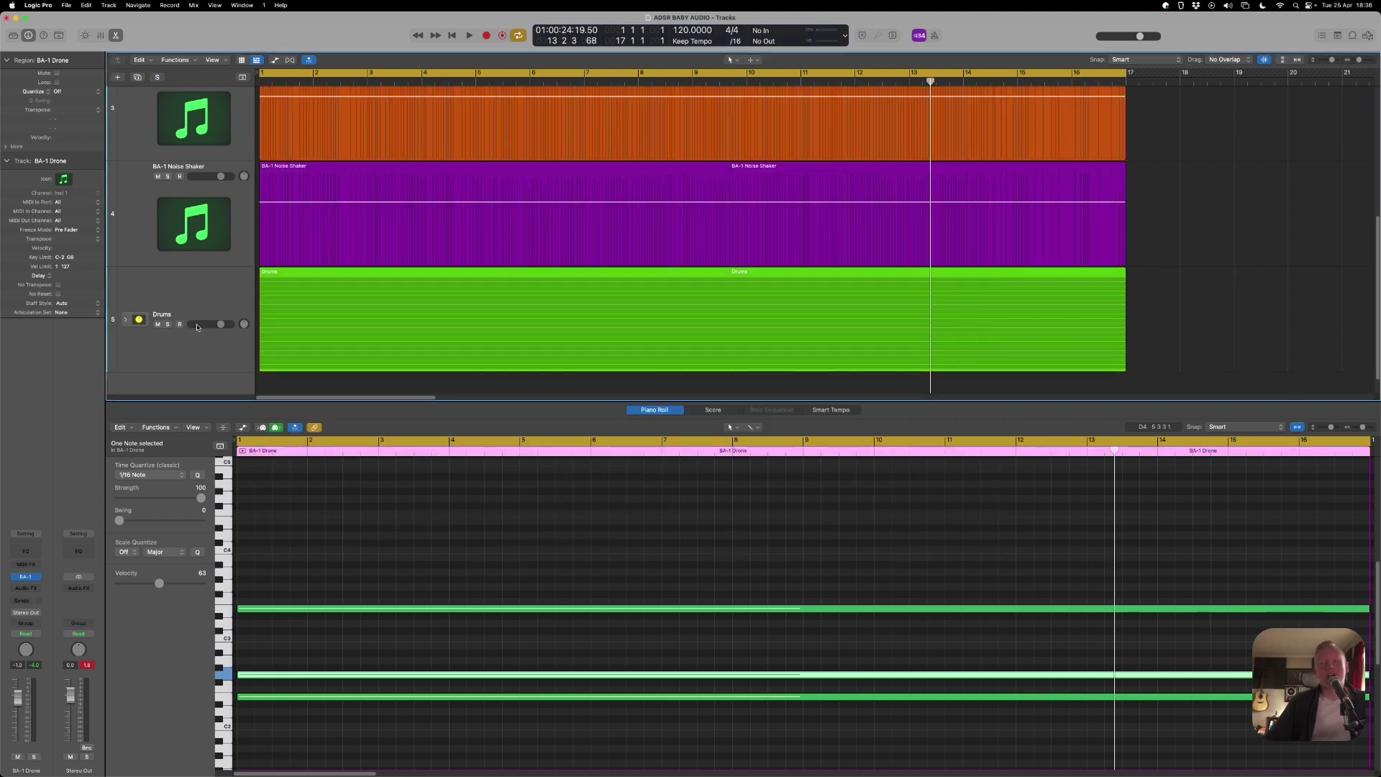
{"action": "key", "text": "e"}
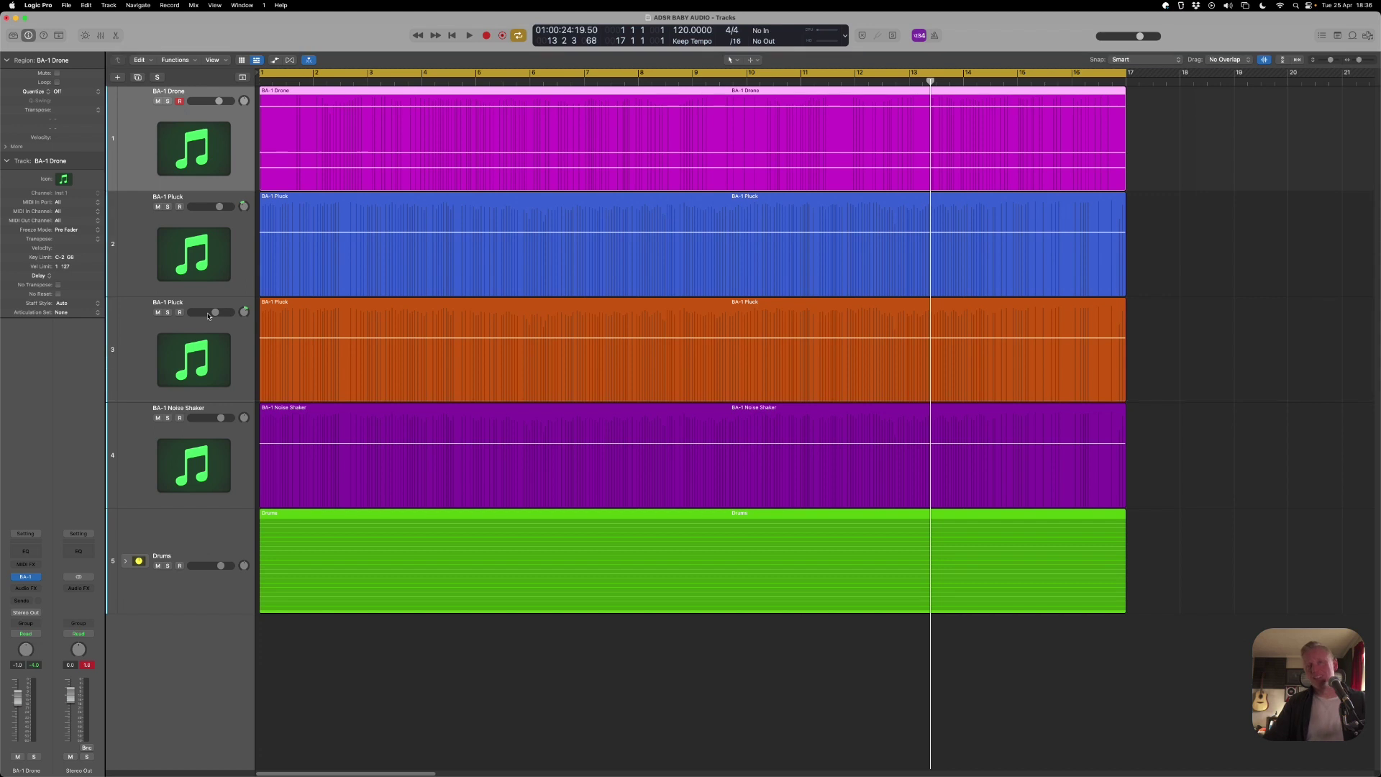